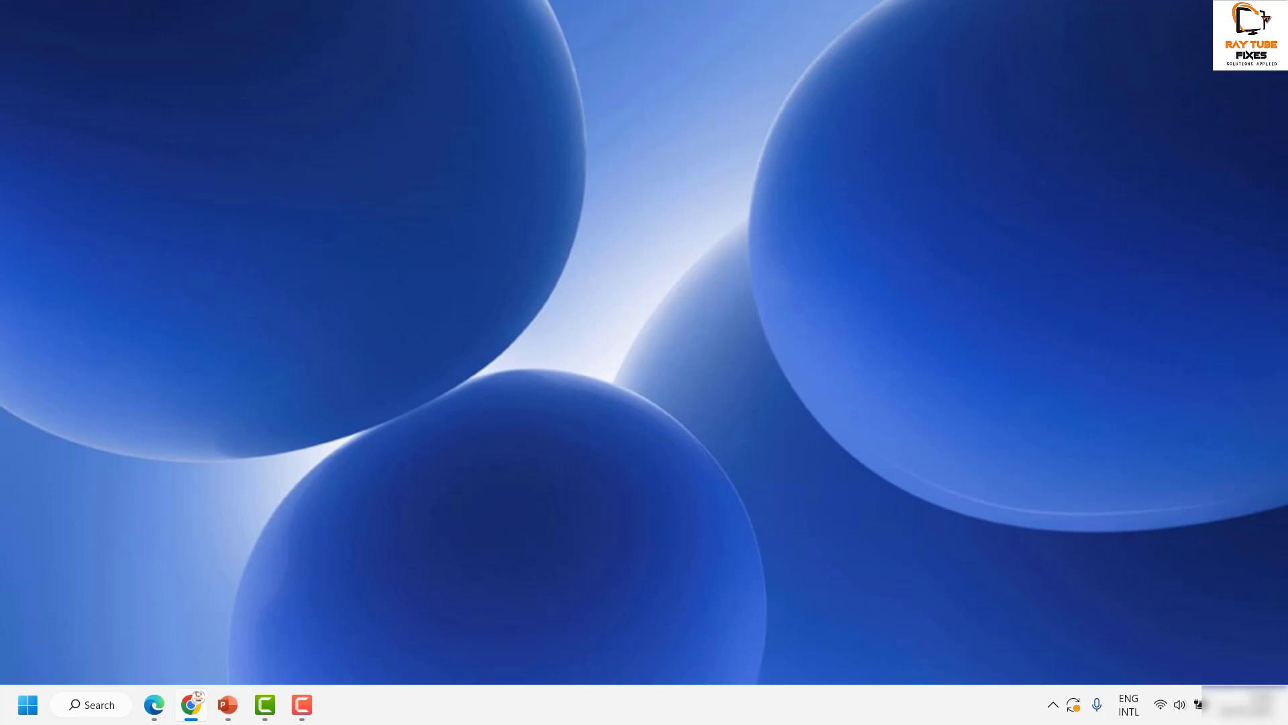
# Search Windows for 'adjust clear type text' and open the ClearType Text Tuner.
pyautogui.click(90, 713)
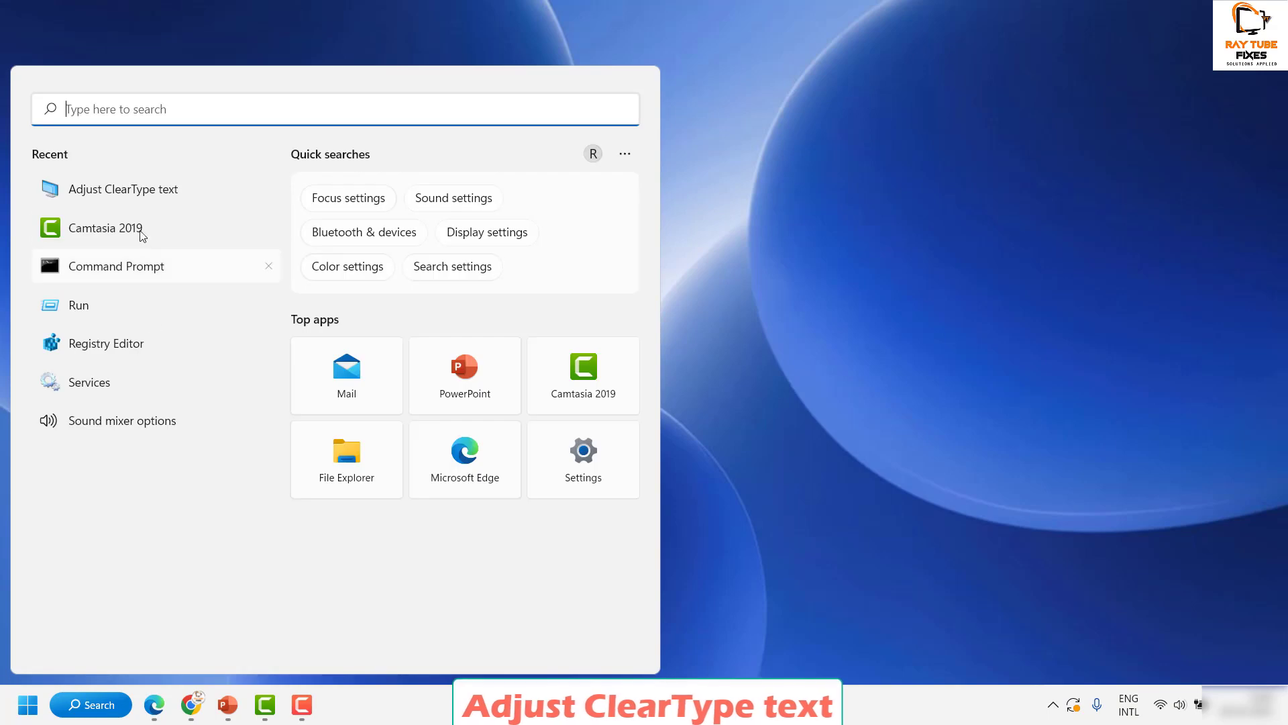
pyautogui.write('ad')
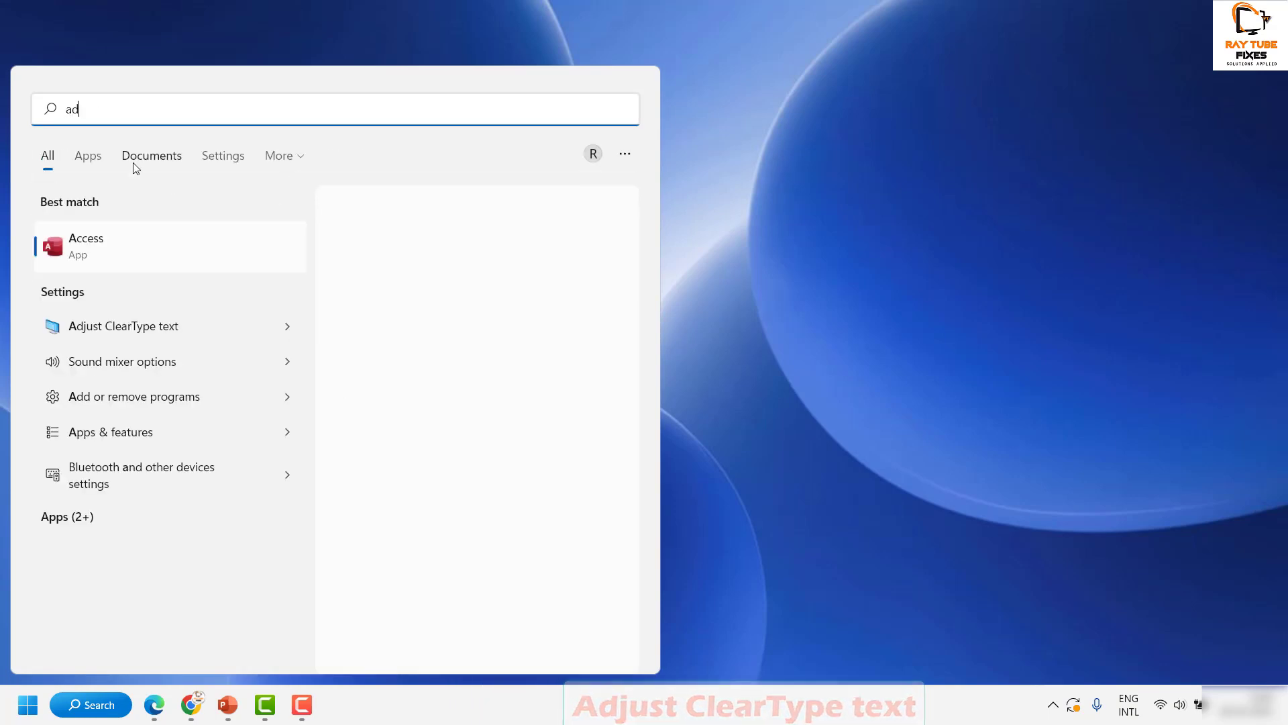
pyautogui.write('just clear type text')
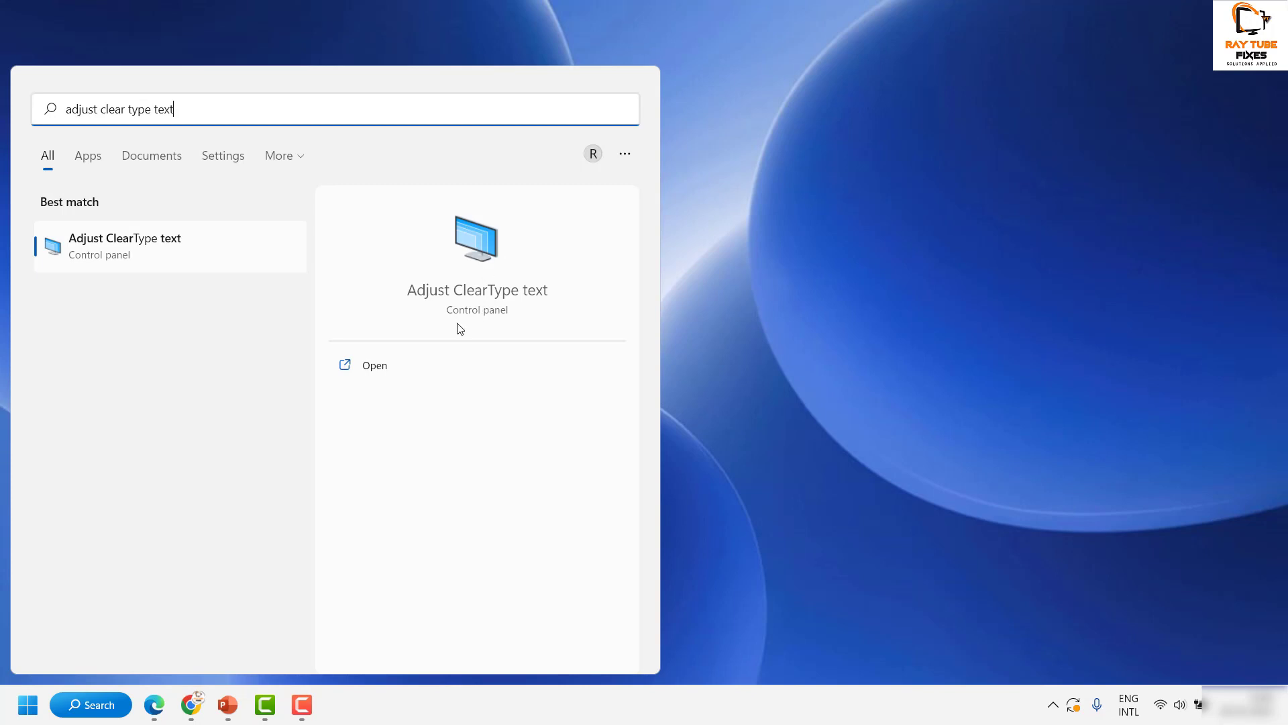
pyautogui.click(476, 293)
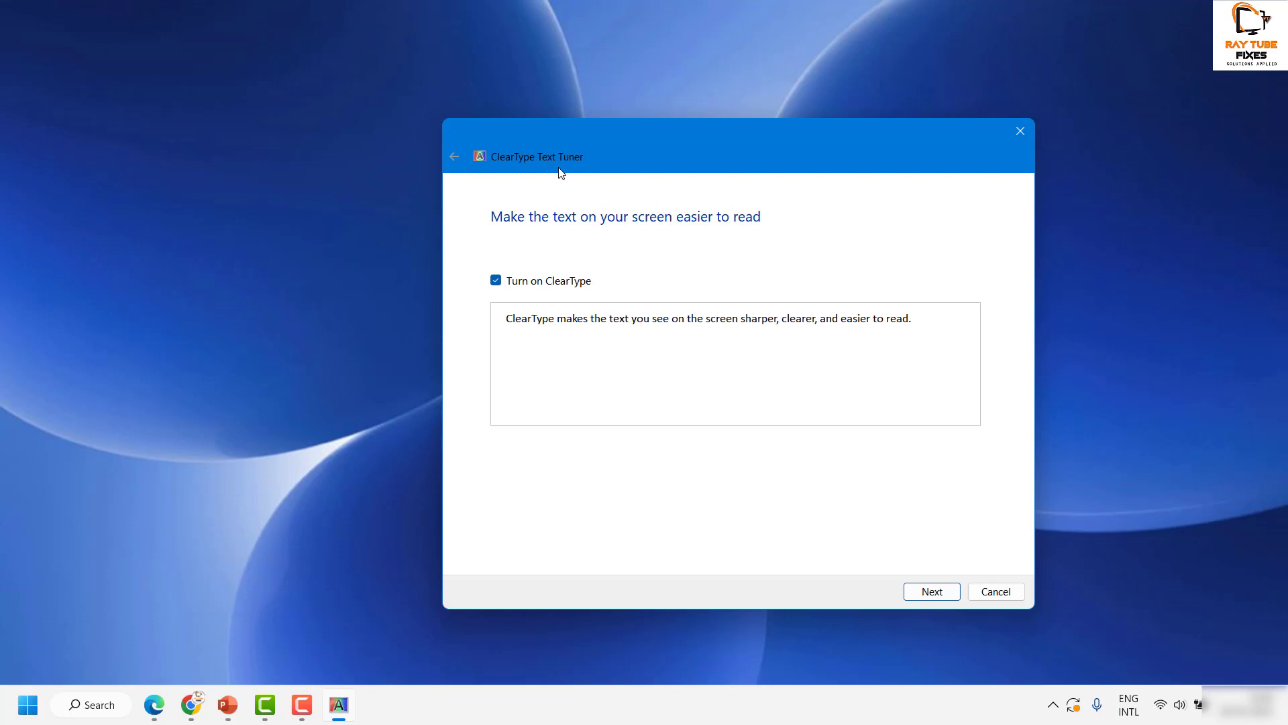
# Toggle Turn on ClearType off and back on, leaving it enabled, and continue to monitor selection.
pyautogui.click(496, 280)
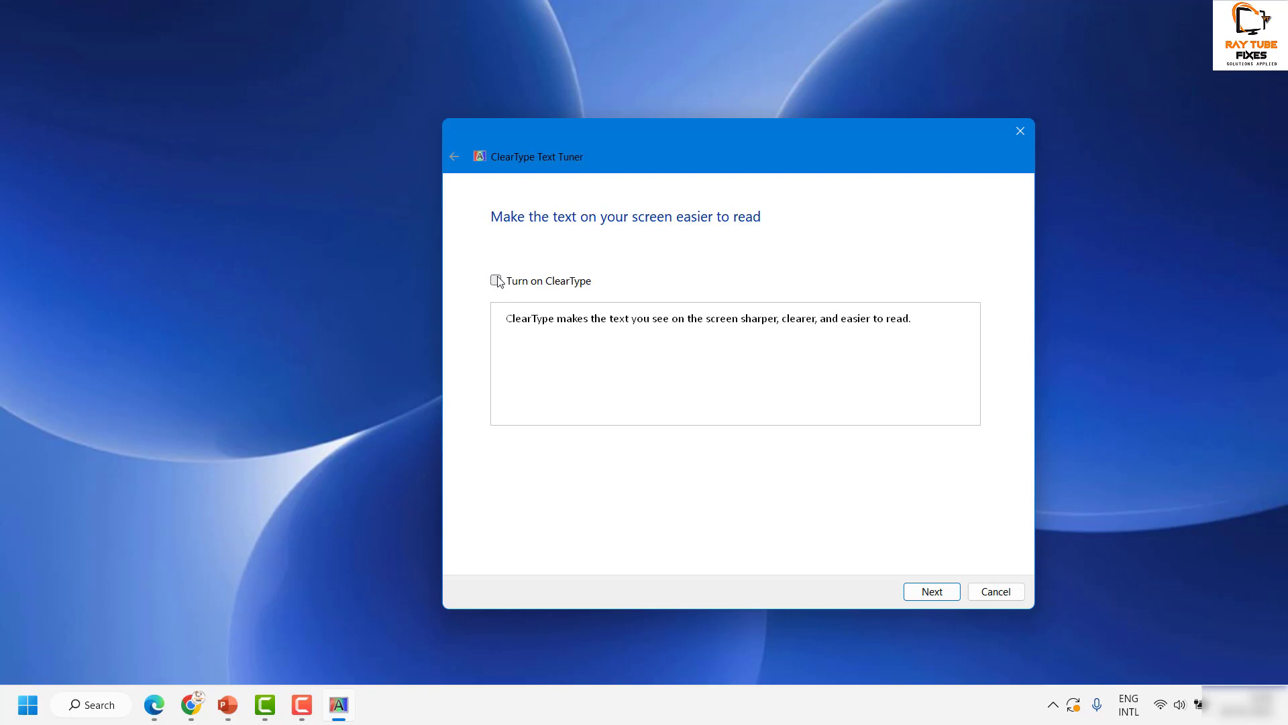
pyautogui.click(497, 280)
pyautogui.click(943, 591)
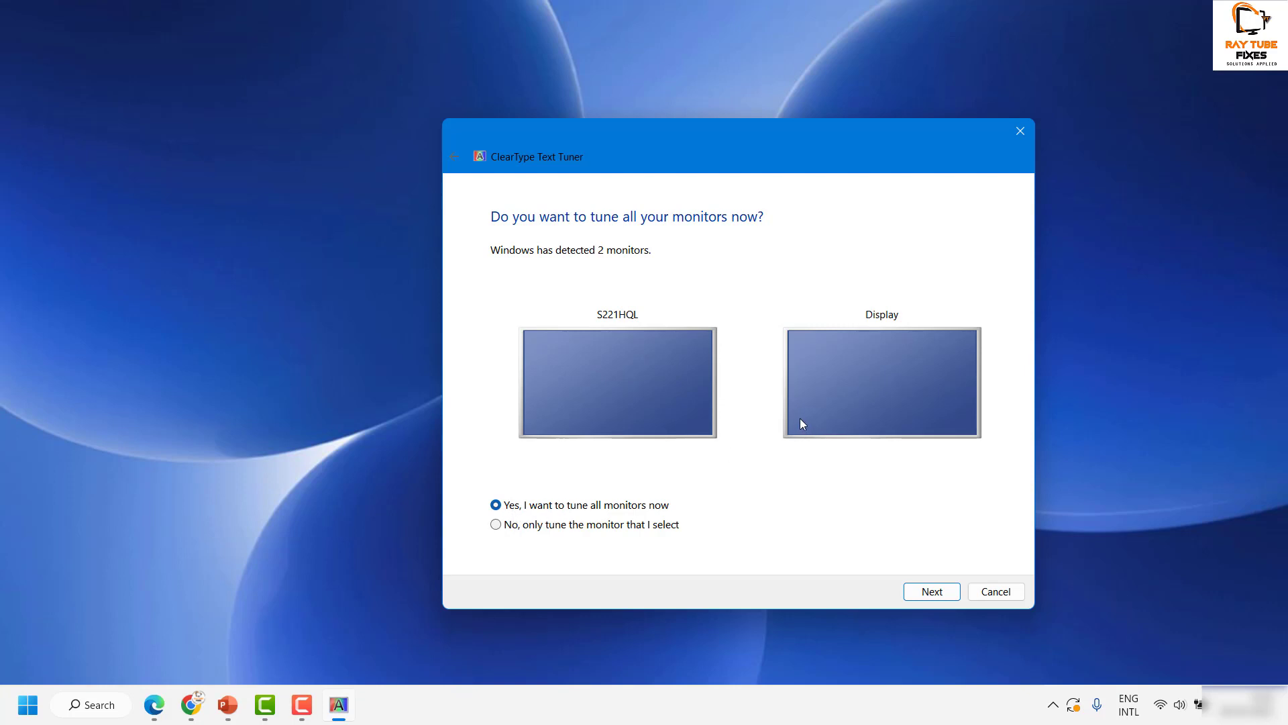
# Choose to tune only the Display monitor and proceed to the native resolution check.
pyautogui.click(495, 526)
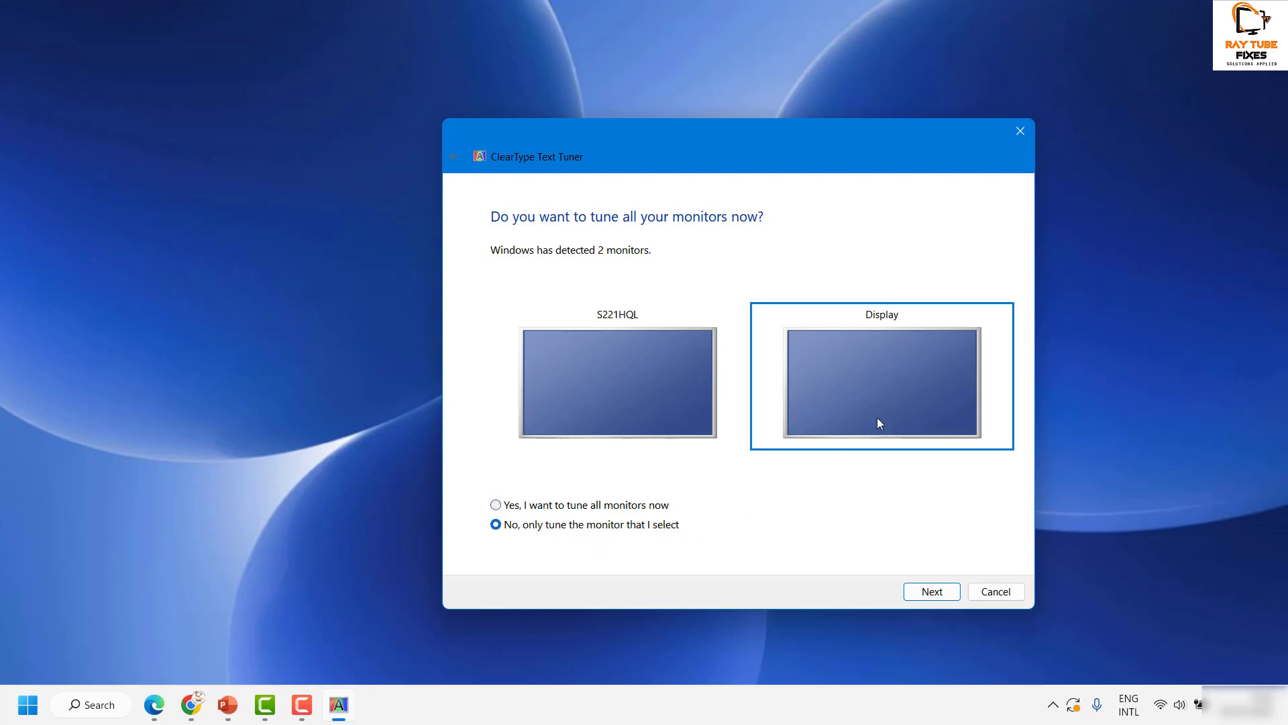
pyautogui.click(664, 374)
pyautogui.click(883, 372)
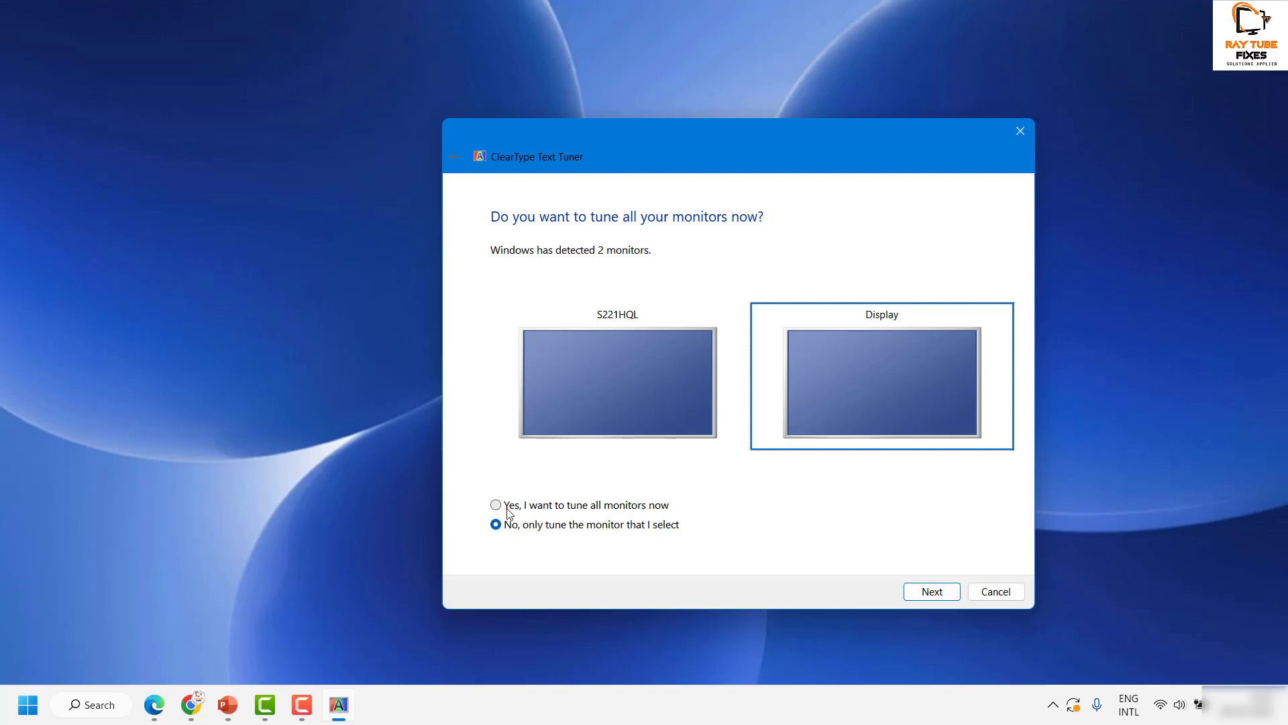
pyautogui.click(921, 594)
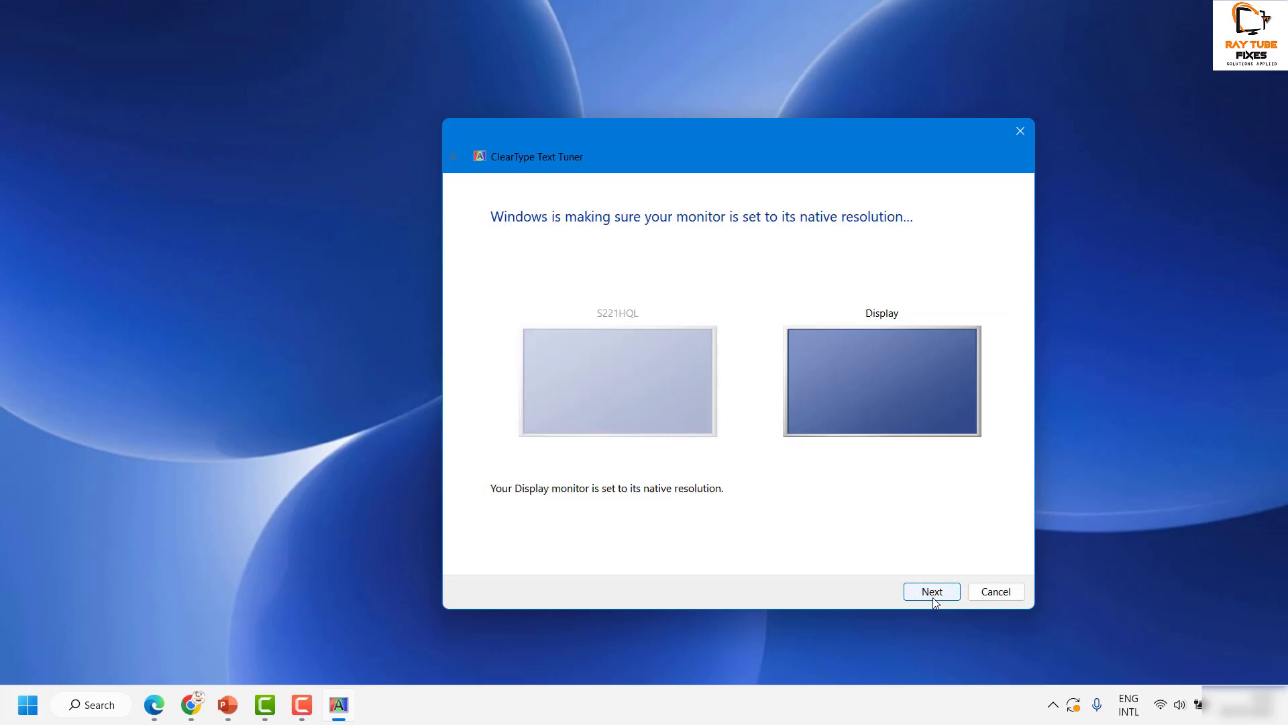
# Pick the clearest sample in the first two text steps, choosing top-left in step two.
pyautogui.click(939, 599)
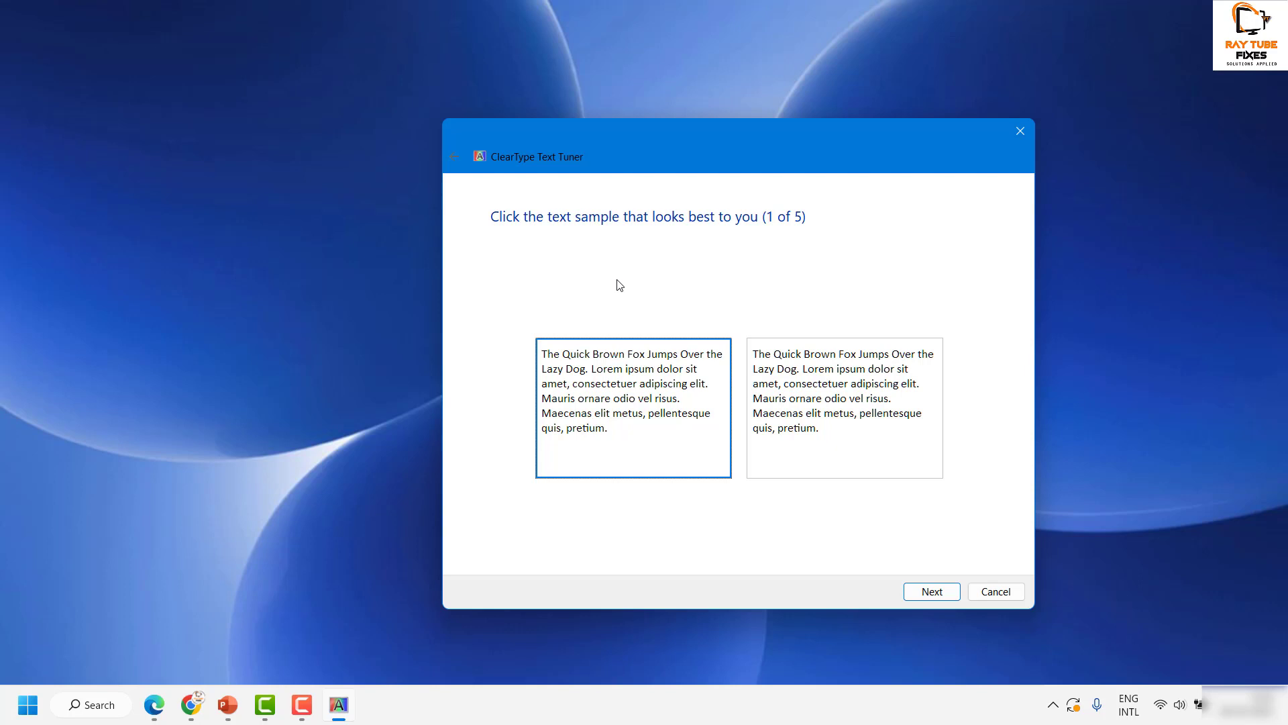
pyautogui.click(590, 377)
pyautogui.click(932, 591)
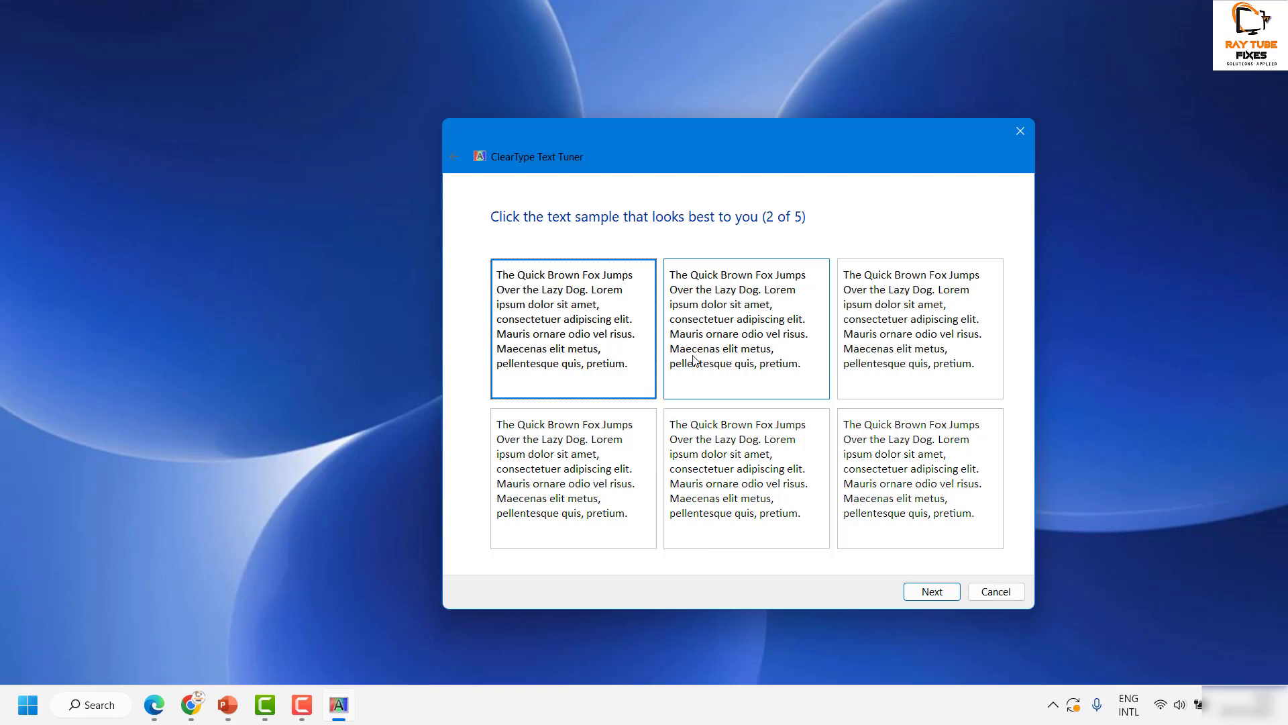
pyautogui.click(728, 341)
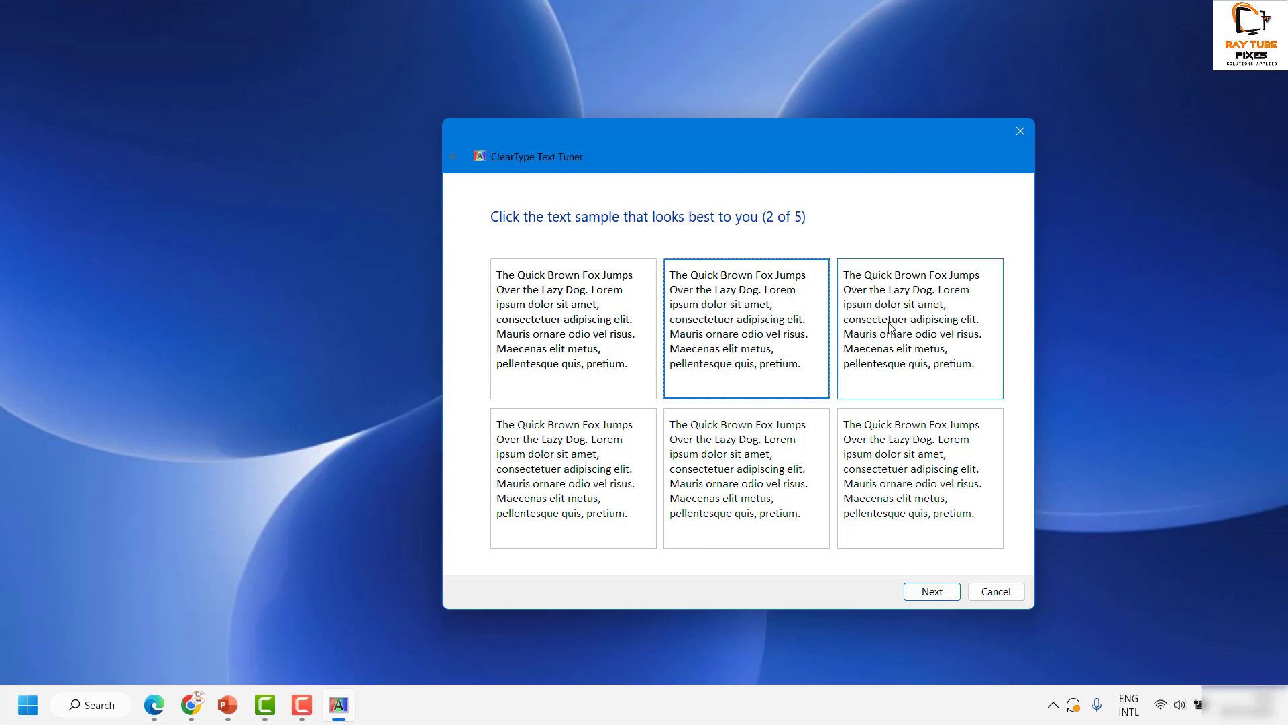
pyautogui.click(570, 324)
# Choose the middle sample in step three and accept the last two samples to finish tuning.
pyautogui.click(942, 594)
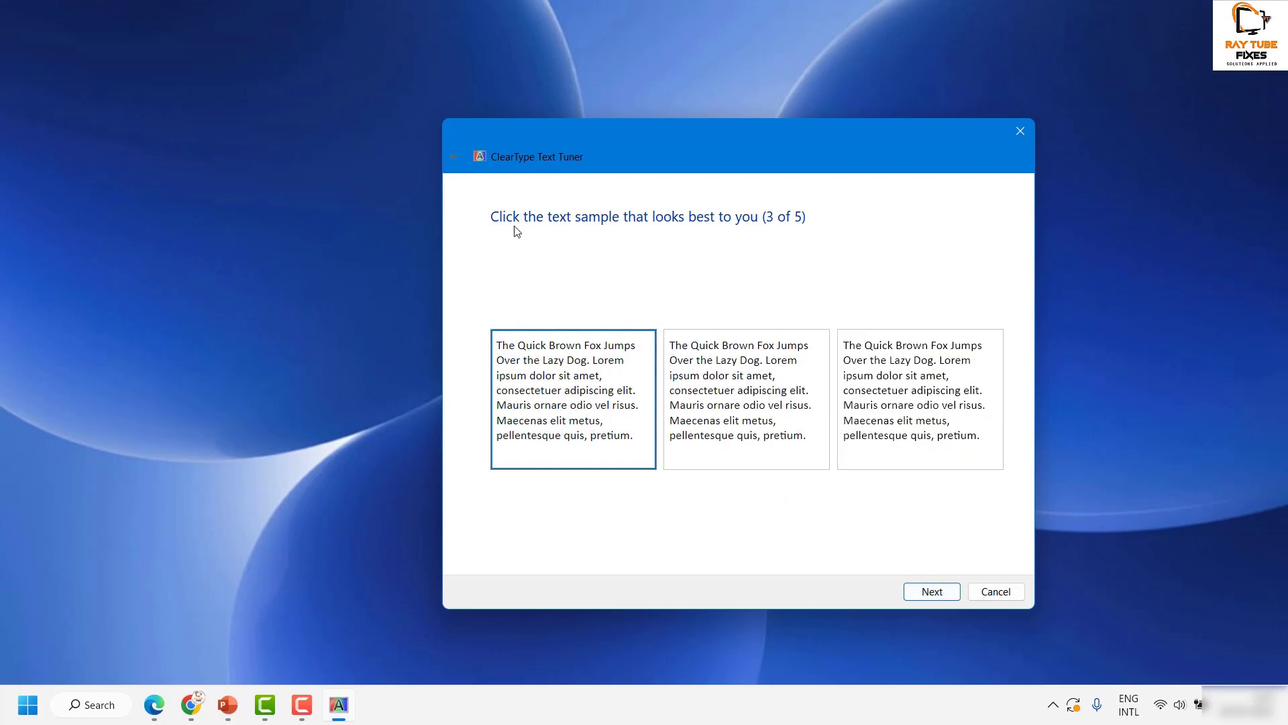
pyautogui.click(691, 419)
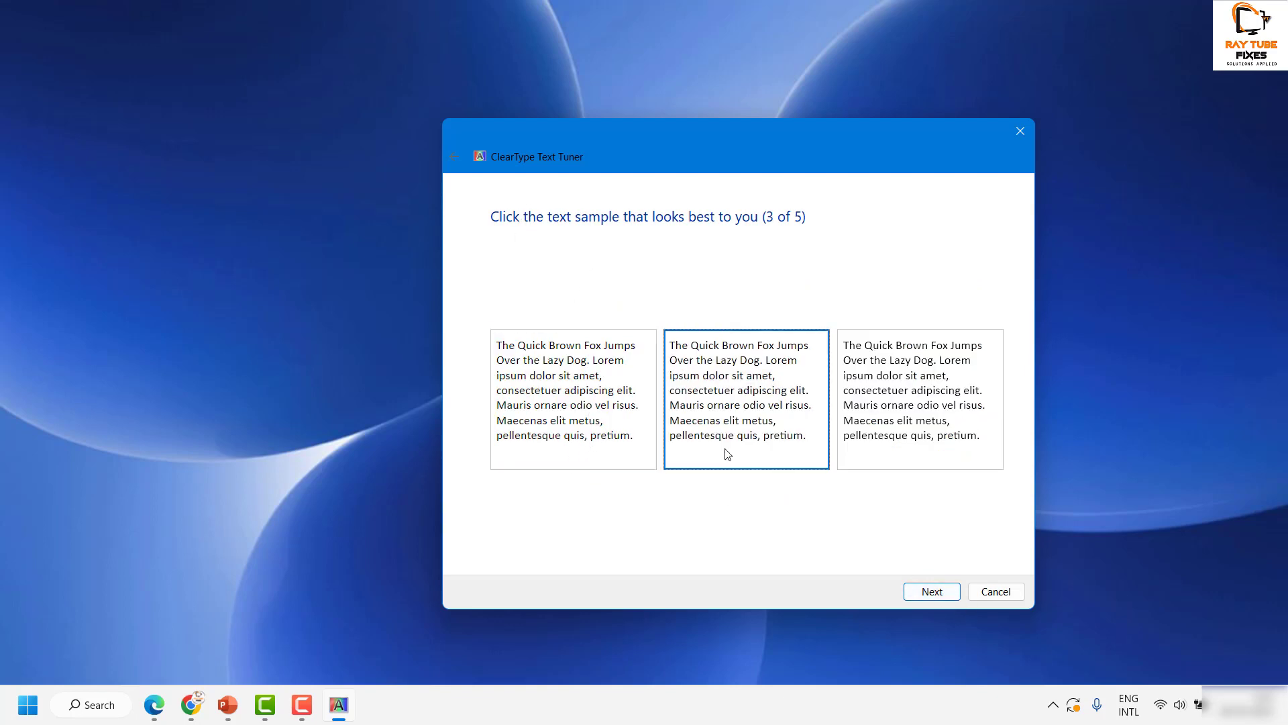
pyautogui.click(939, 594)
pyautogui.click(939, 593)
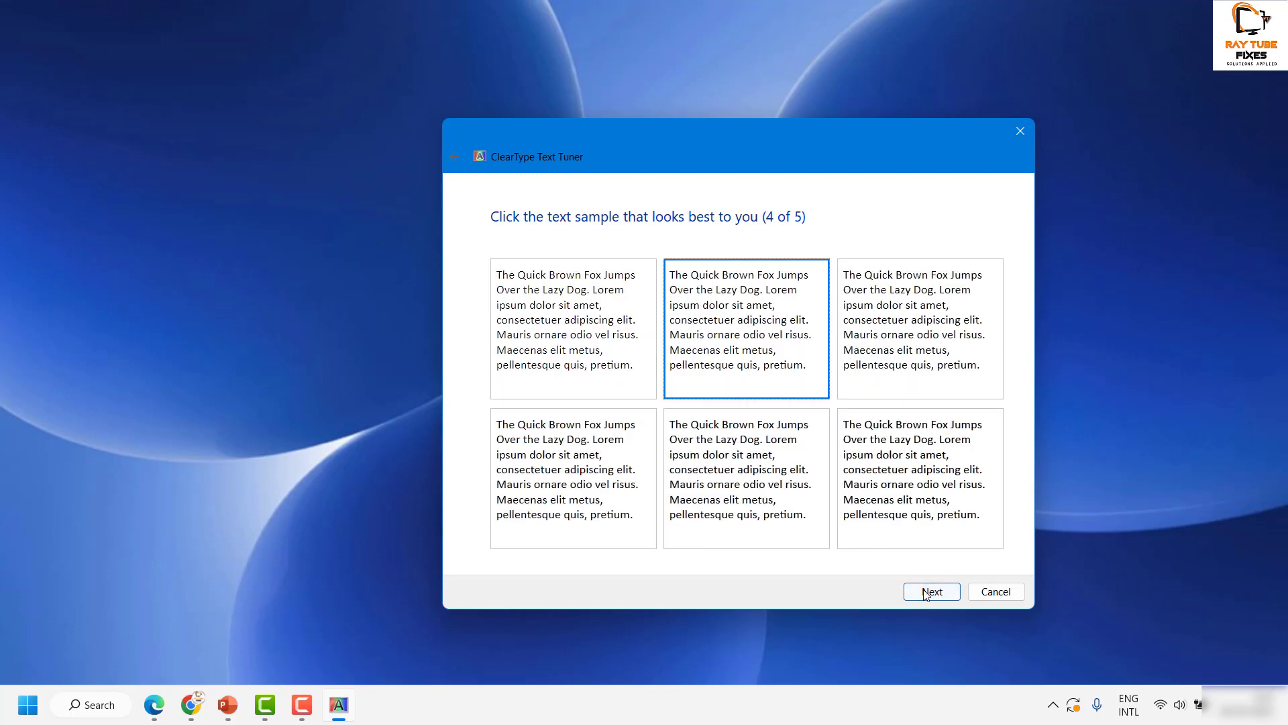
pyautogui.click(939, 593)
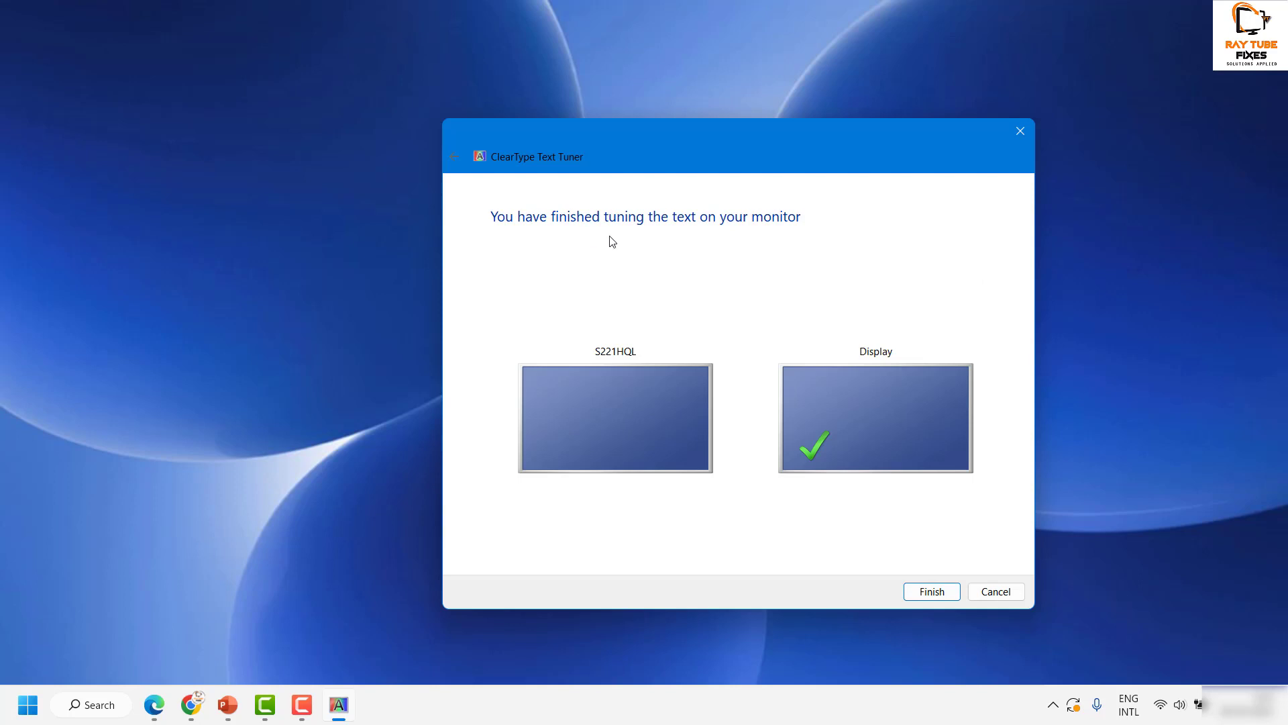
# Save the Display monitor's ClearType settings with Finish, closing the tuner.
pyautogui.click(931, 591)
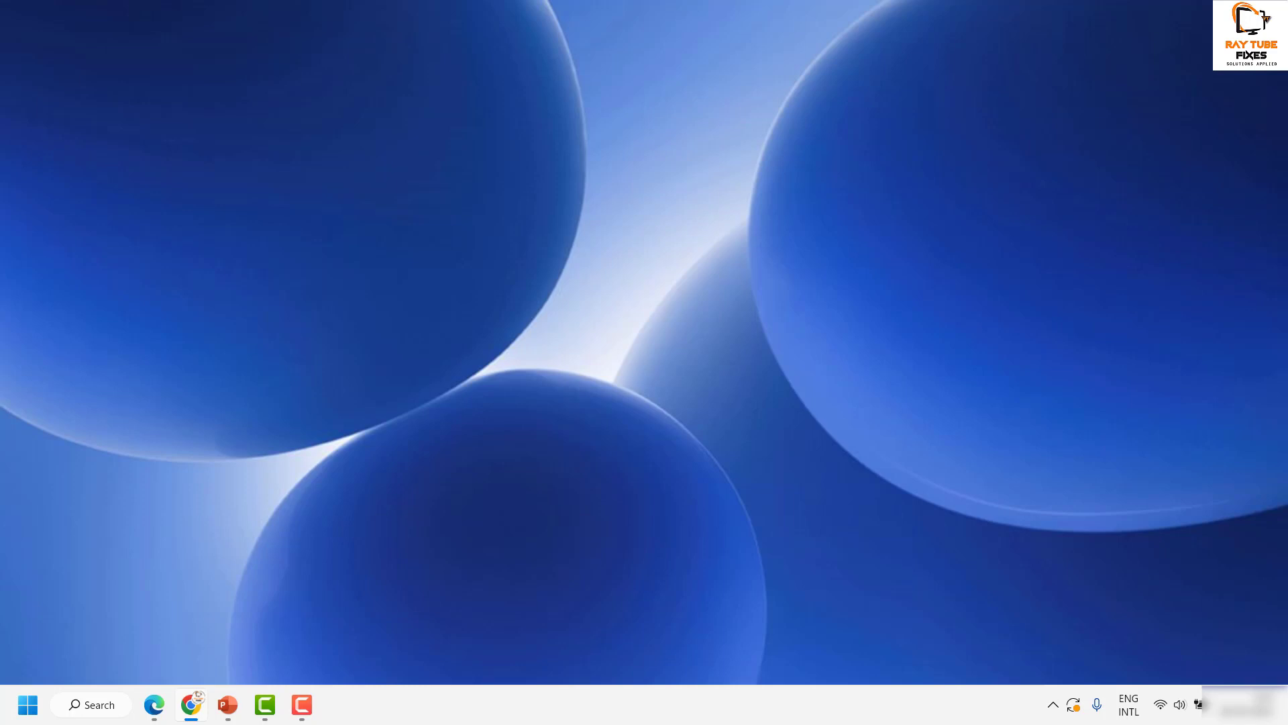
# Search Windows for 'regedit' and launch Registry Editor.
pyautogui.click(101, 706)
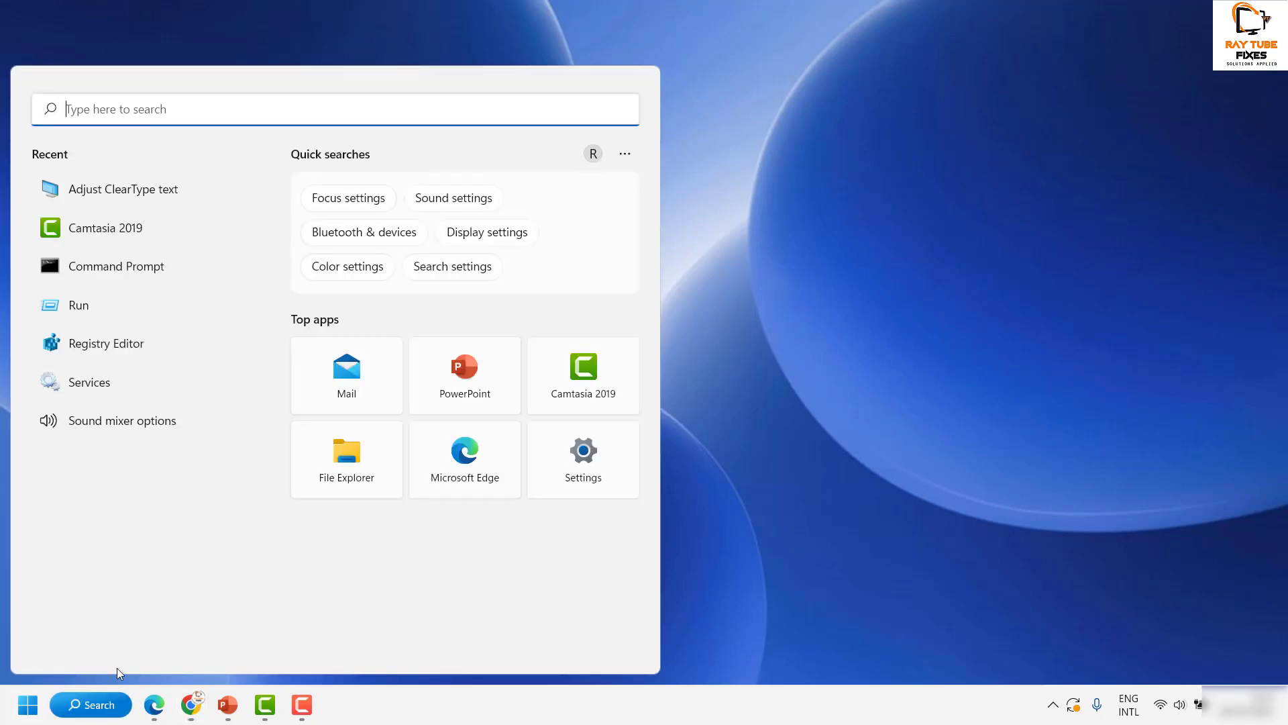
pyautogui.write('regedit')
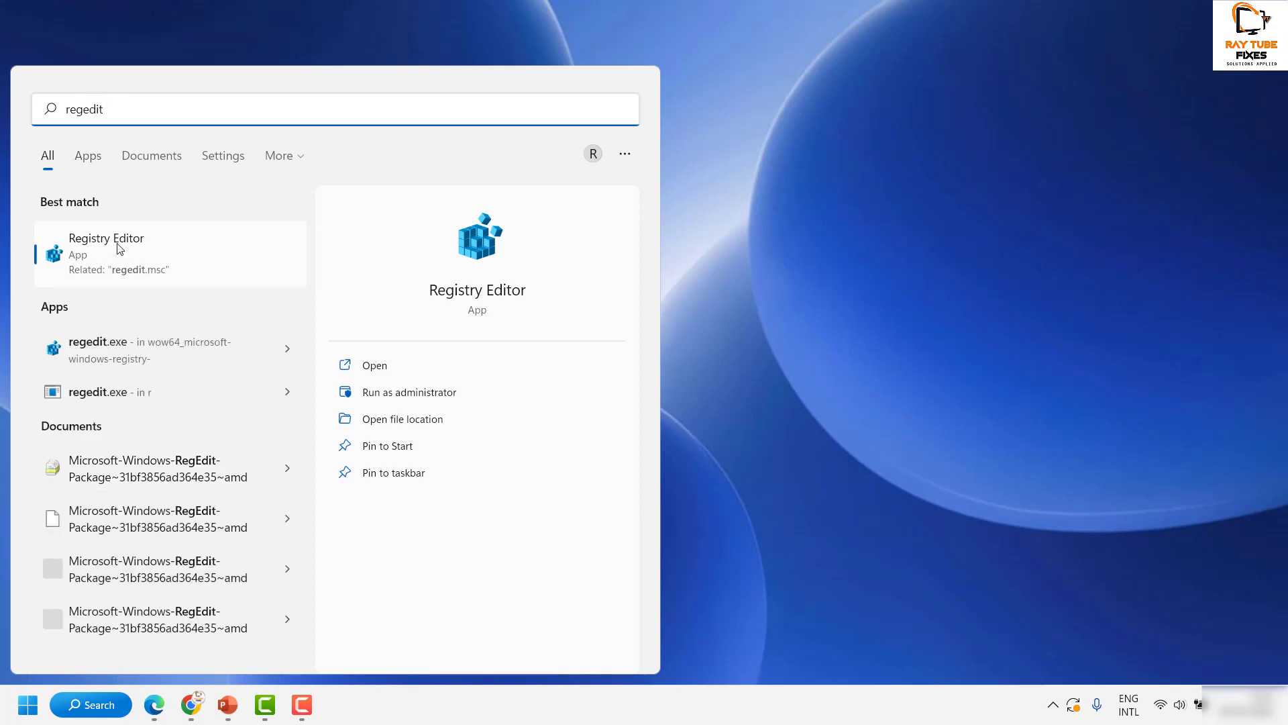
pyautogui.click(476, 232)
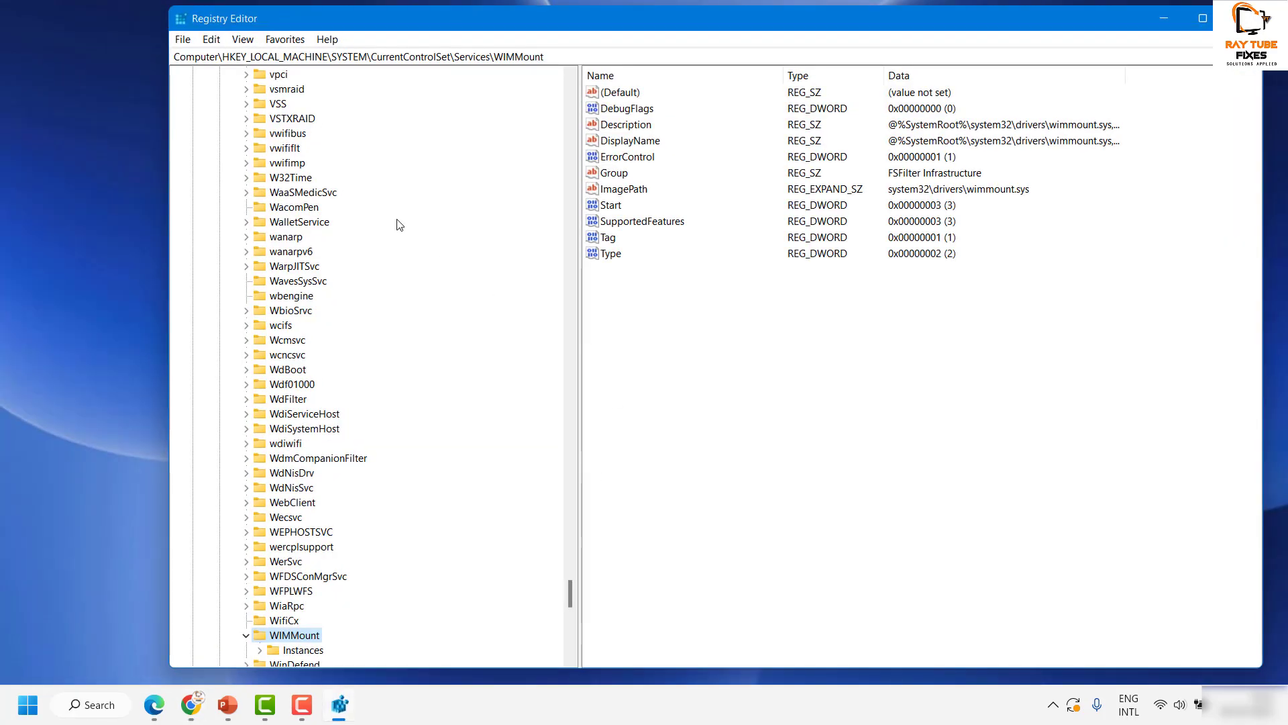
# Collapse the registry tree to Computer and expand it to list the five top-level hives.
pyautogui.click(295, 623)
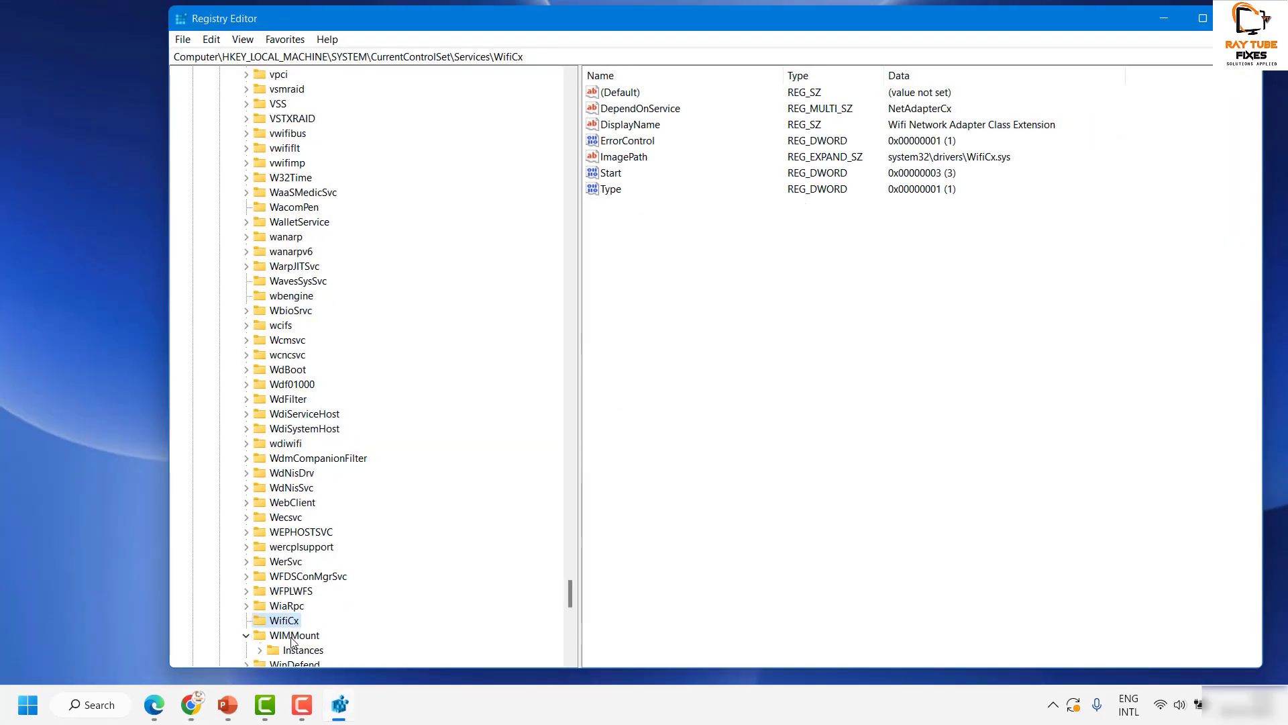
pyautogui.click(294, 635)
pyautogui.press('Left')
pyautogui.press('Left')
pyautogui.press('Left')
pyautogui.press('Left')
pyautogui.press('Left')
pyautogui.press('Left')
pyautogui.press('Left')
pyautogui.press('Left')
pyautogui.press('Left')
pyautogui.press('Left')
pyautogui.press('Left')
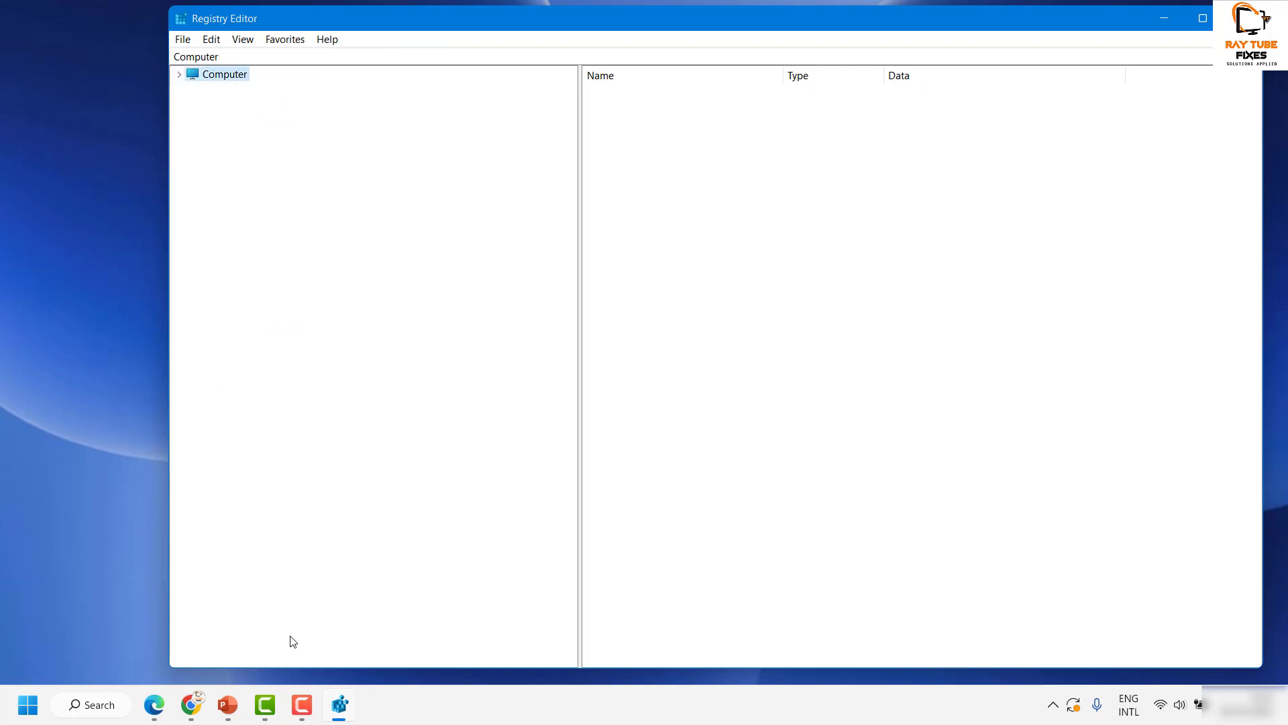
pyautogui.press('Right')
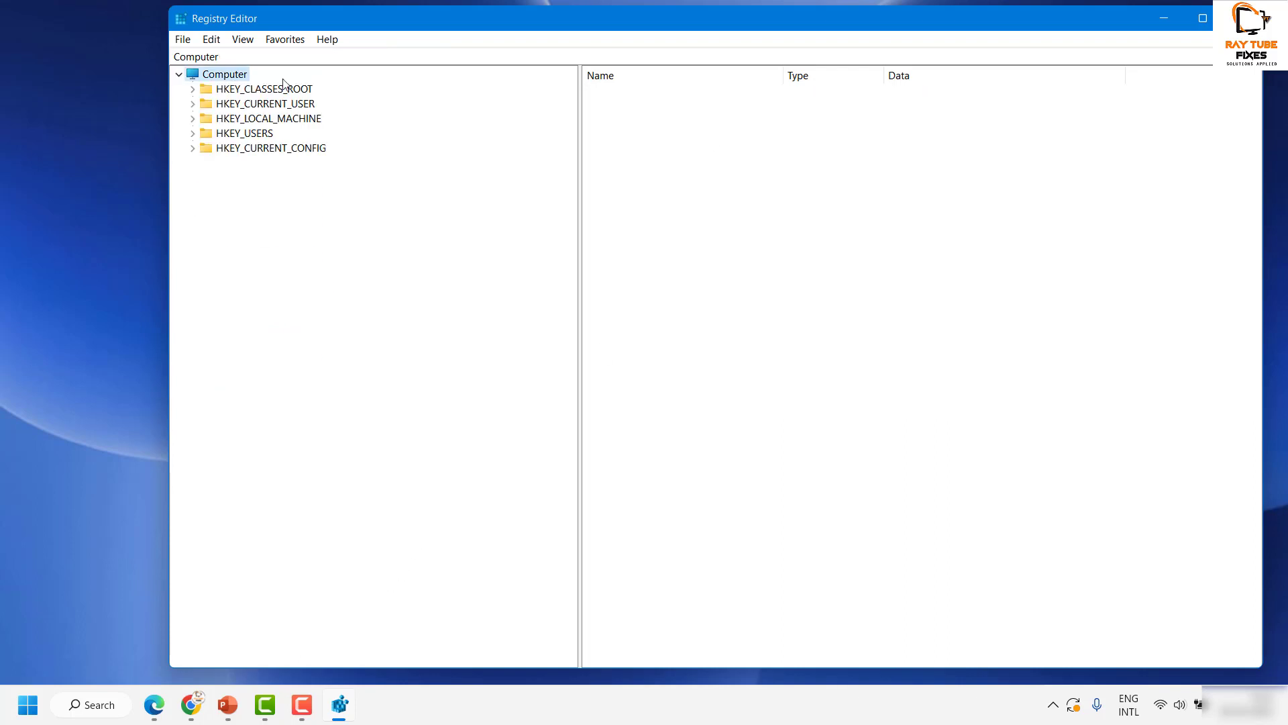
# Reposition the Registry Editor window on screen.
pyautogui.moveTo(348, 30); pyautogui.dragTo(419, 29)
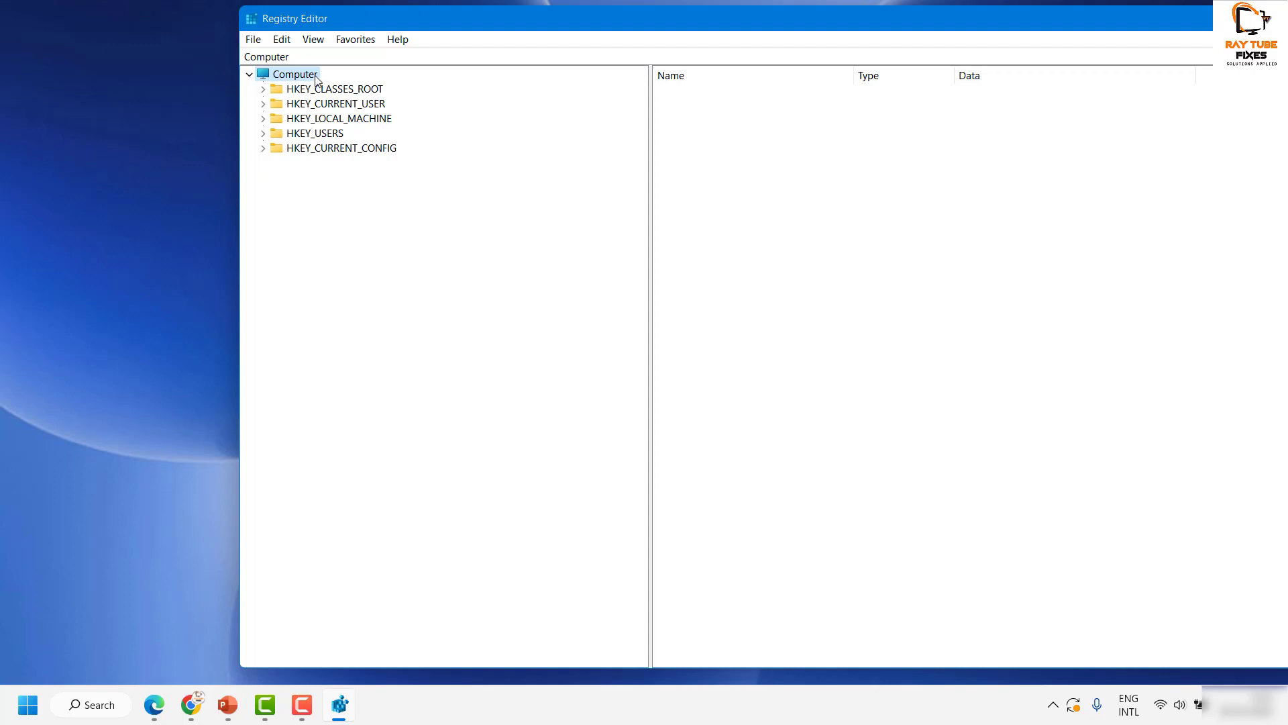
pyautogui.moveTo(336, 22); pyautogui.dragTo(458, 160)
pyautogui.moveTo(672, 161); pyautogui.dragTo(633, 88)
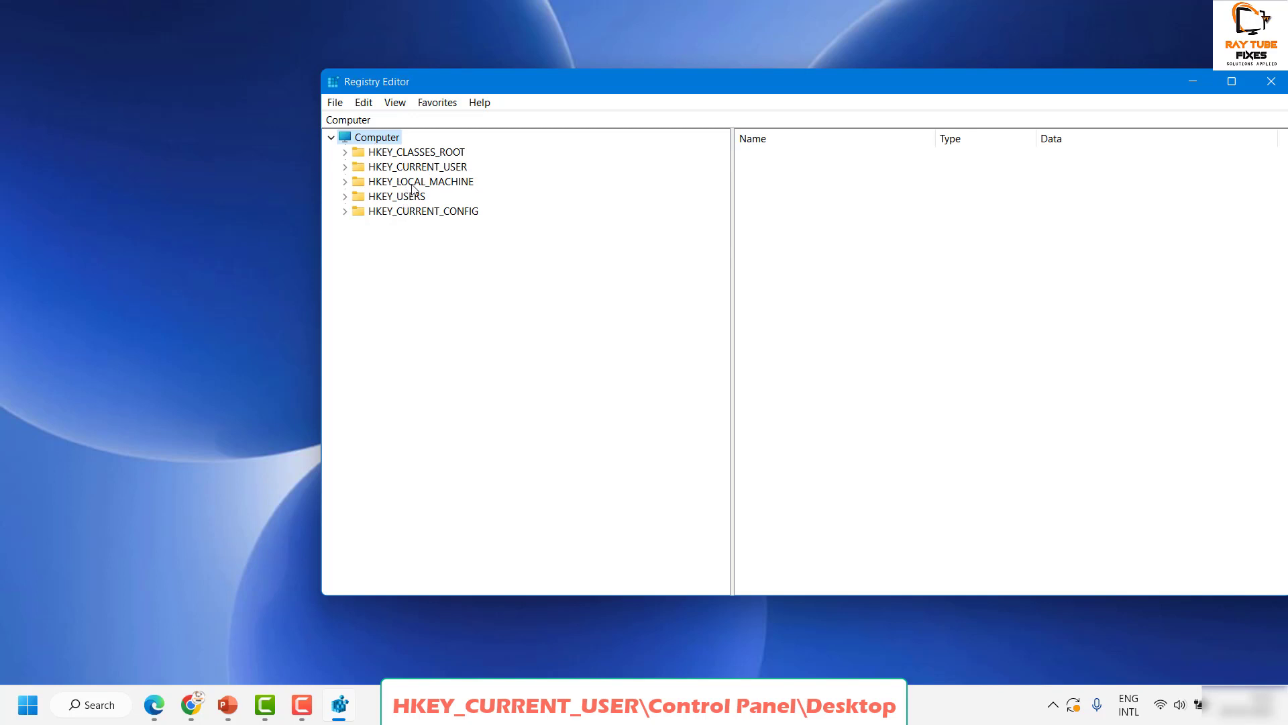
# Expand HKEY_CURRENT_USER and Control Panel, then select the Desktop key.
pyautogui.click(430, 171)
pyautogui.doubleClick(430, 170)
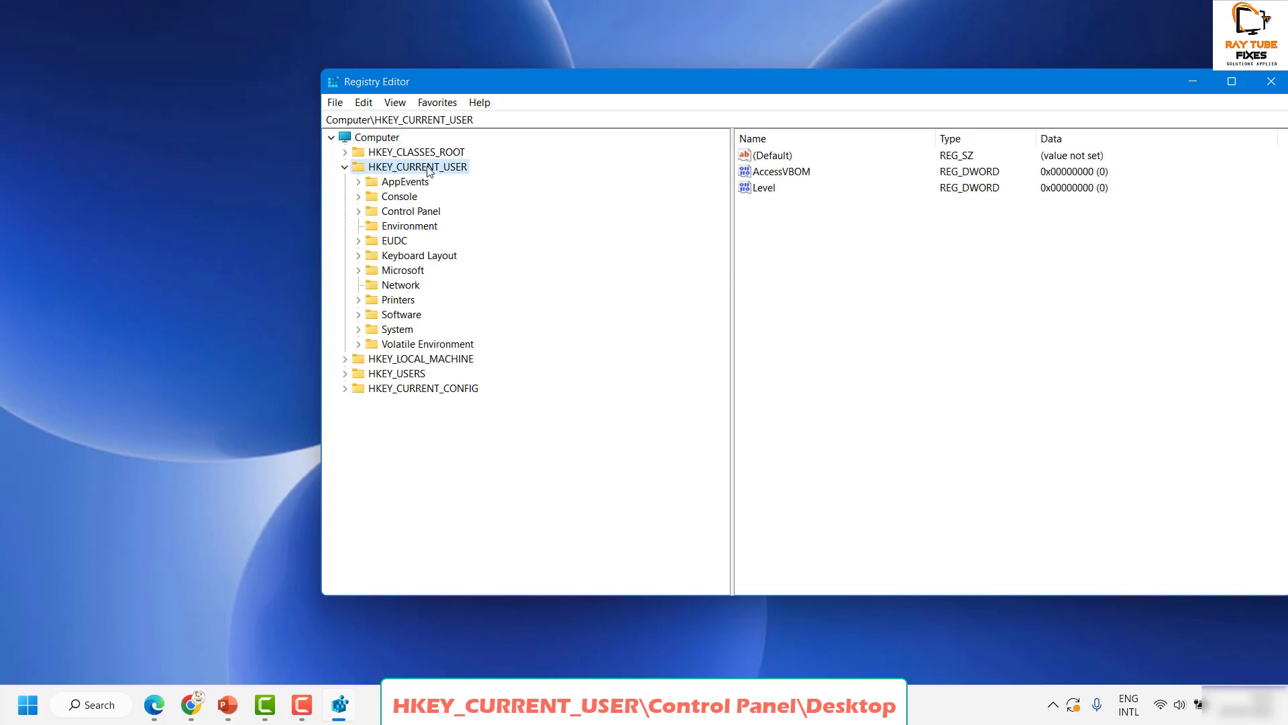
pyautogui.press('Down')
pyautogui.press('Down')
pyautogui.press('Down')
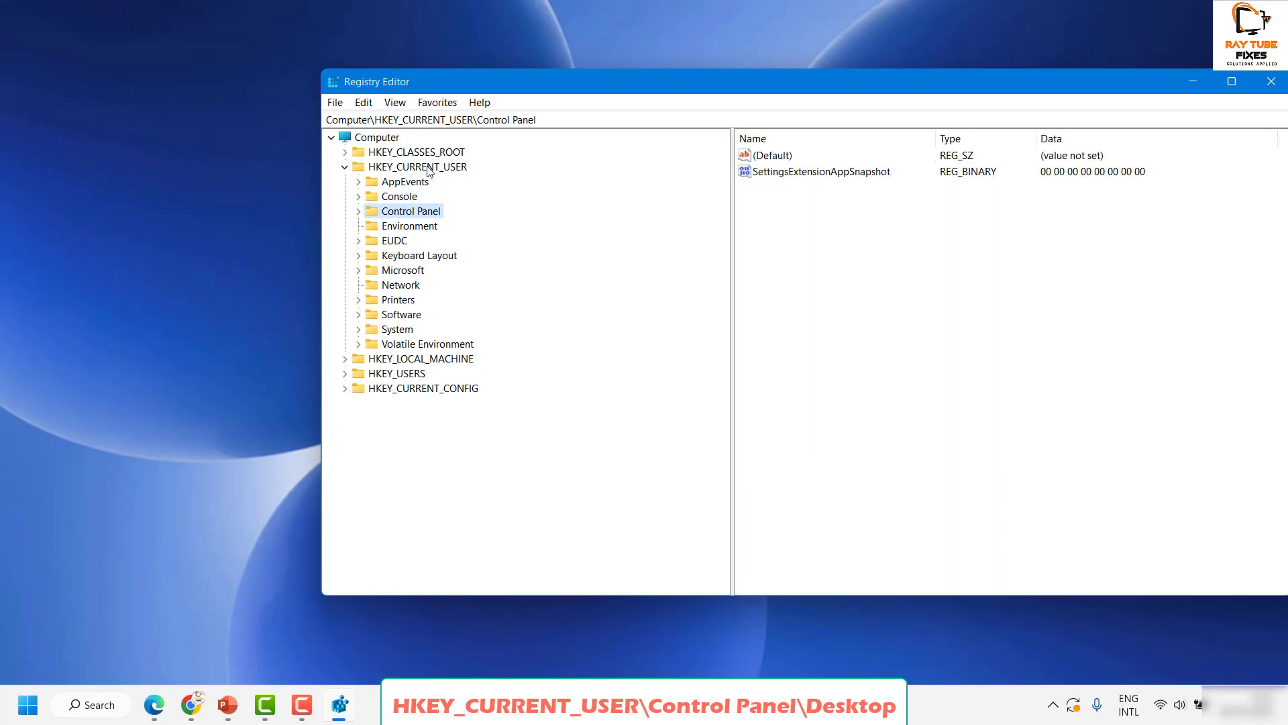
pyautogui.press('Right')
pyautogui.press('Down')
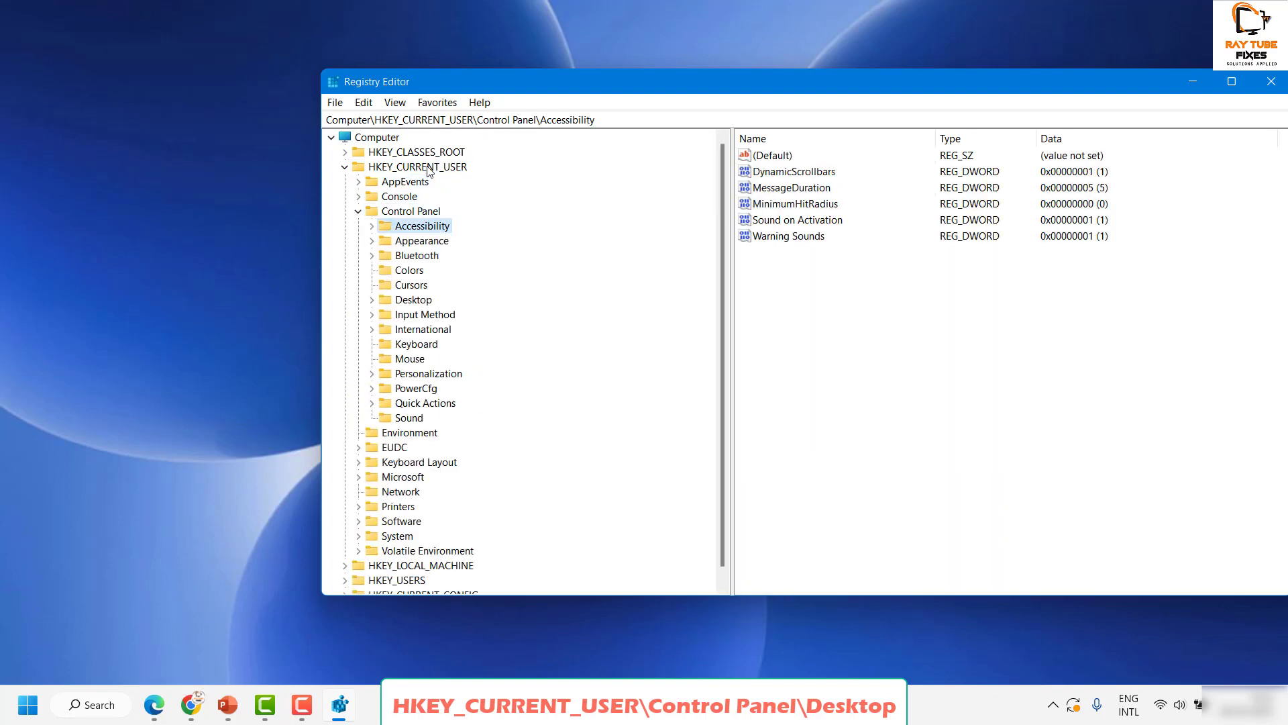
pyautogui.press('Down')
pyautogui.press('Down')
pyautogui.press('Down')
pyautogui.press('Down')
pyautogui.press('Down')
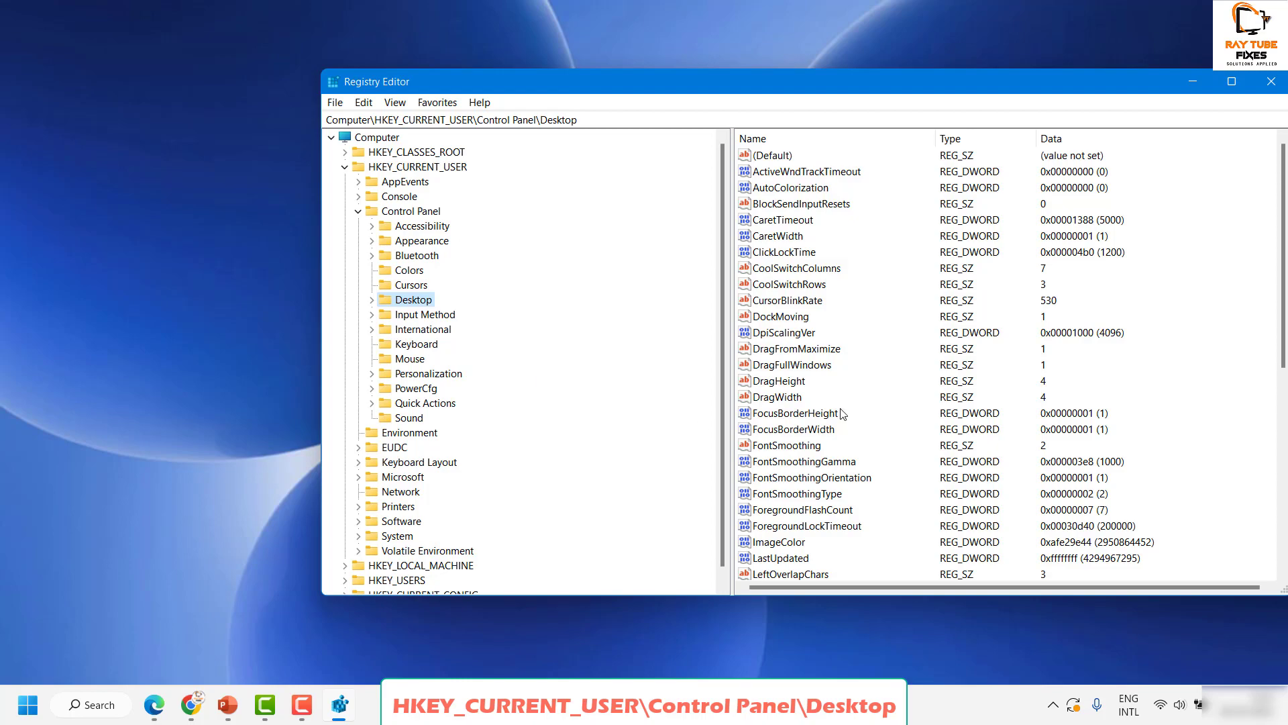
# Maximize Registry Editor and set Win8DpiScaling's value data to 1.
pyautogui.doubleClick(903, 79)
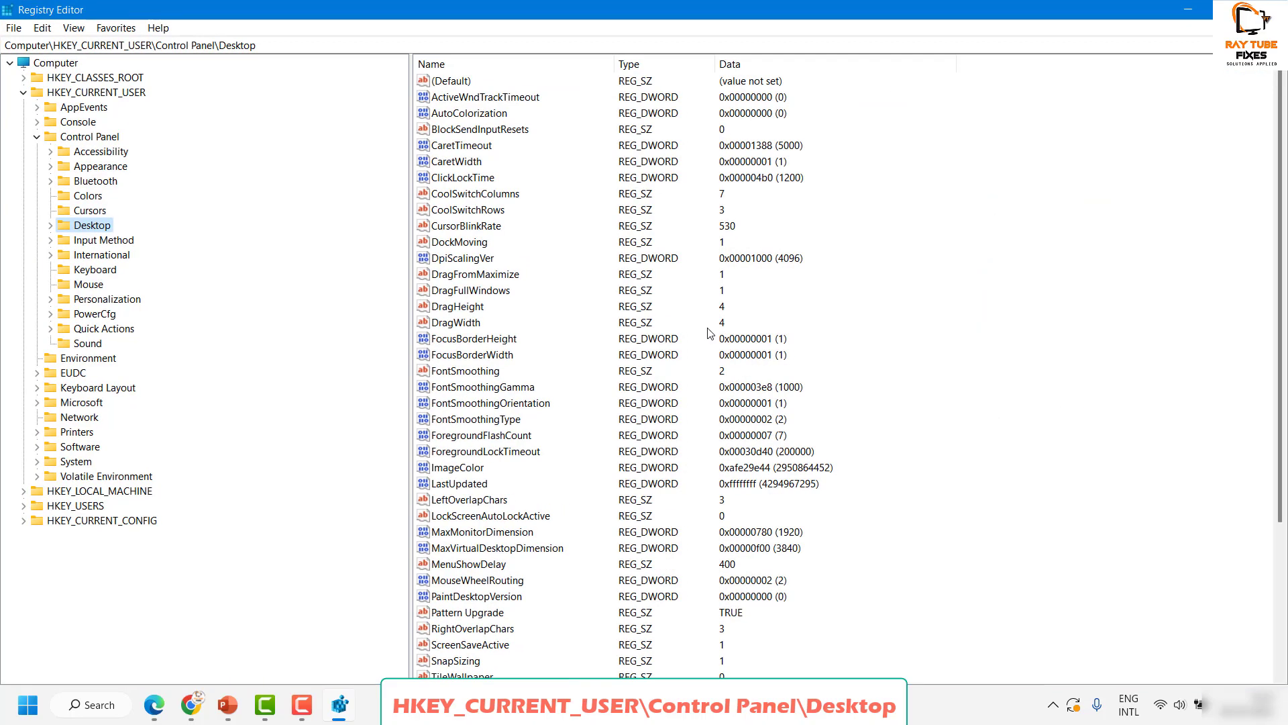
pyautogui.click(476, 439)
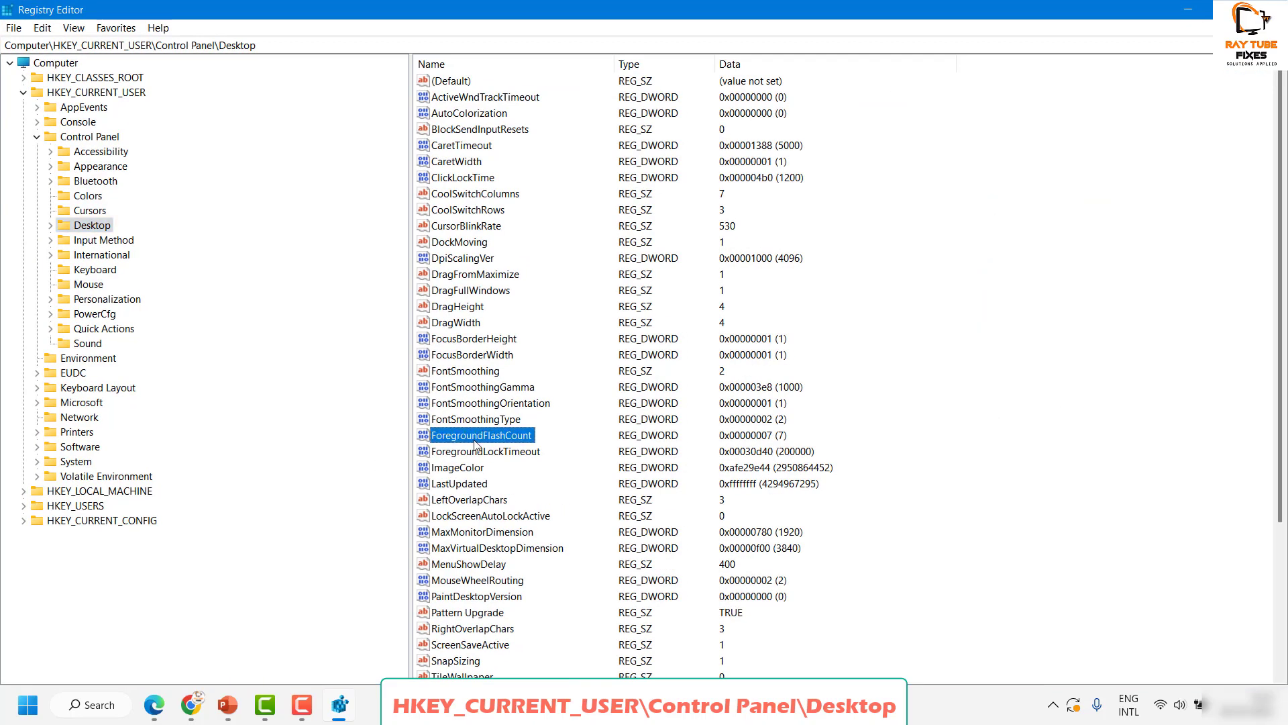
pyautogui.press('End')
pyautogui.press('Up')
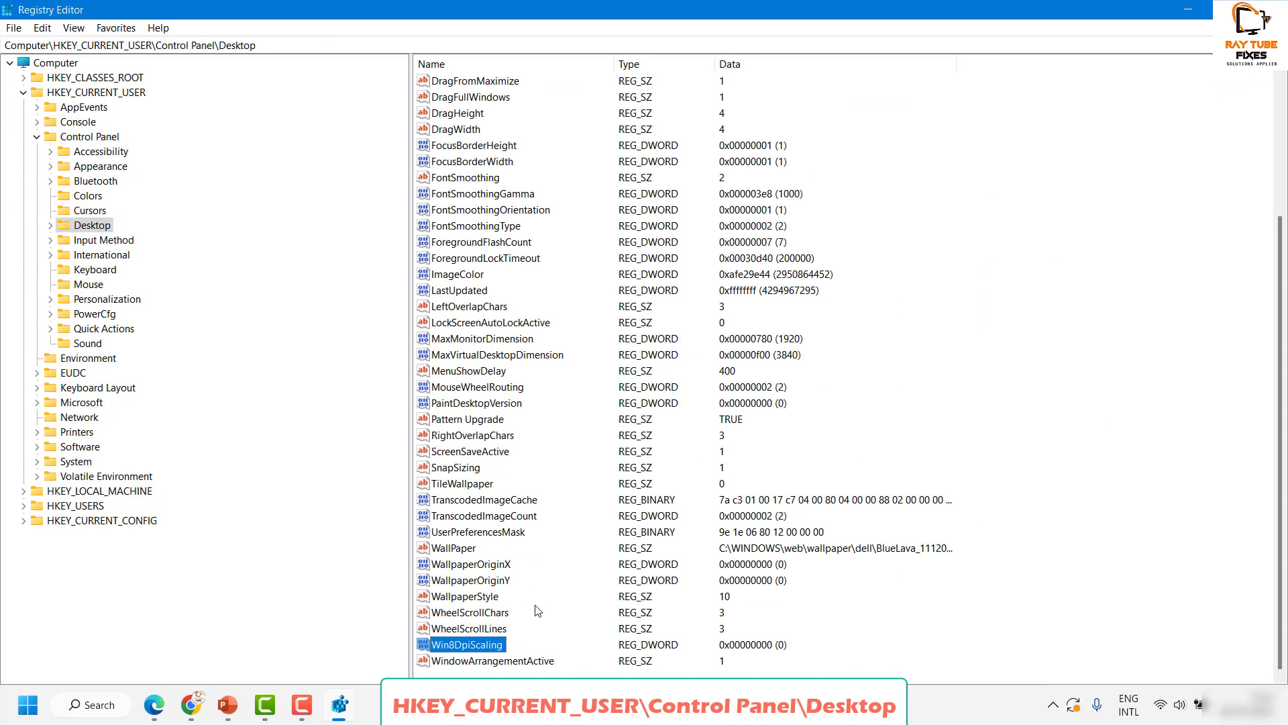
pyautogui.doubleClick(485, 646)
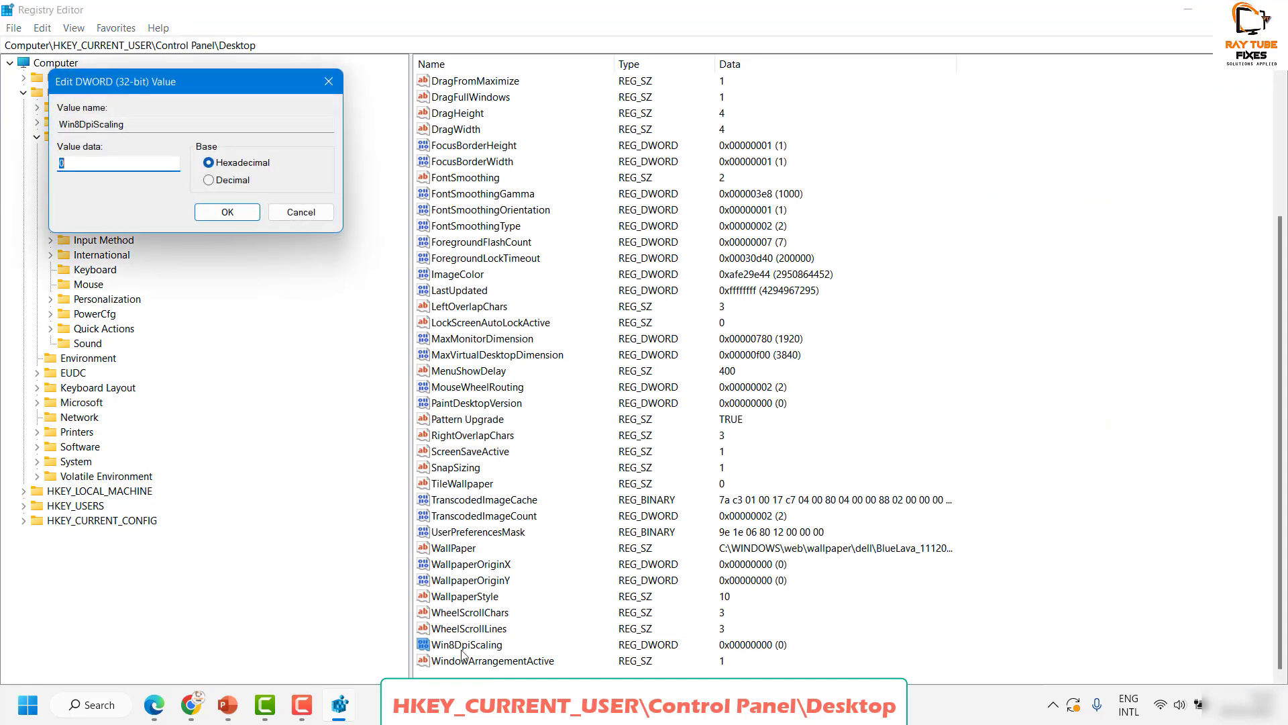
pyautogui.press('Escape')
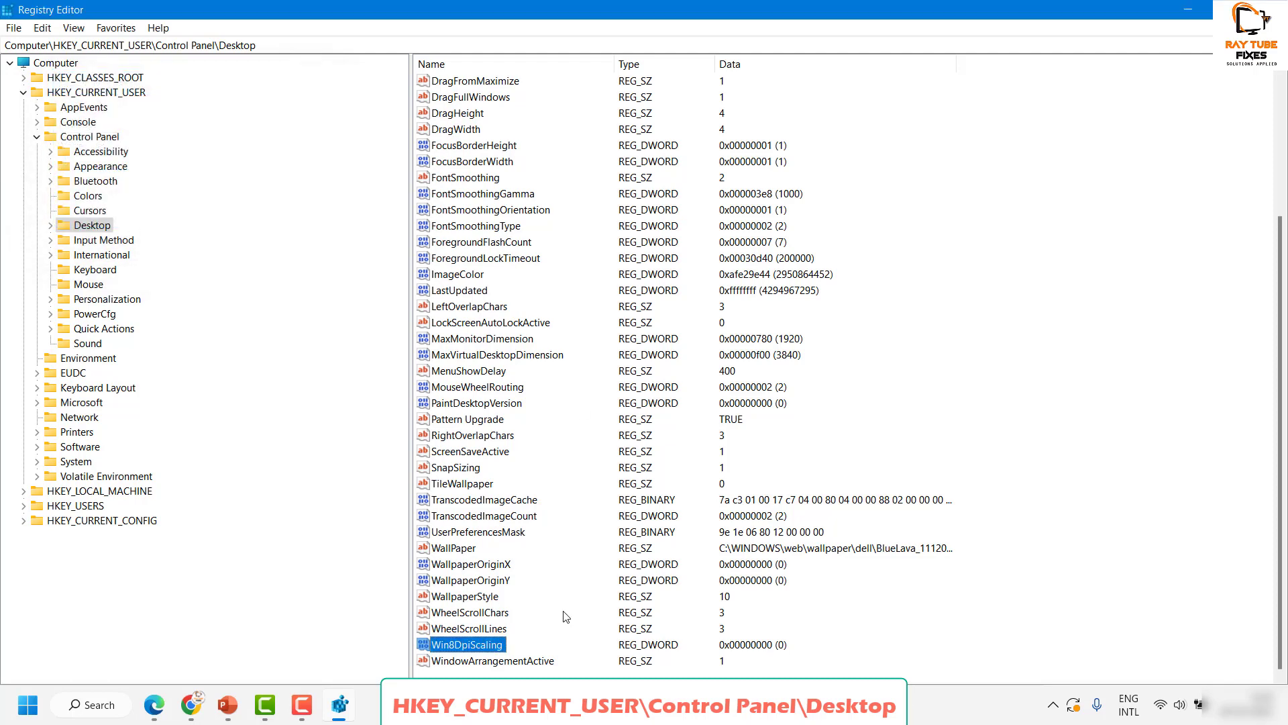
pyautogui.doubleClick(478, 645)
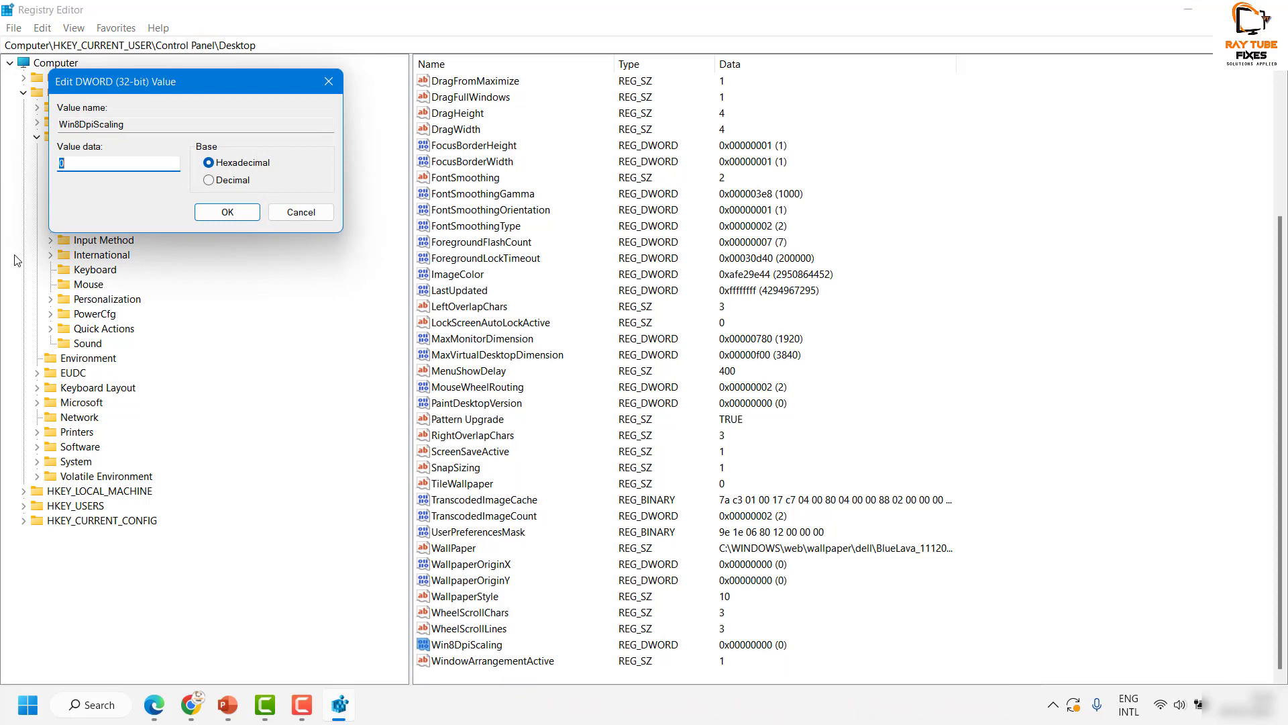
pyautogui.write('1')
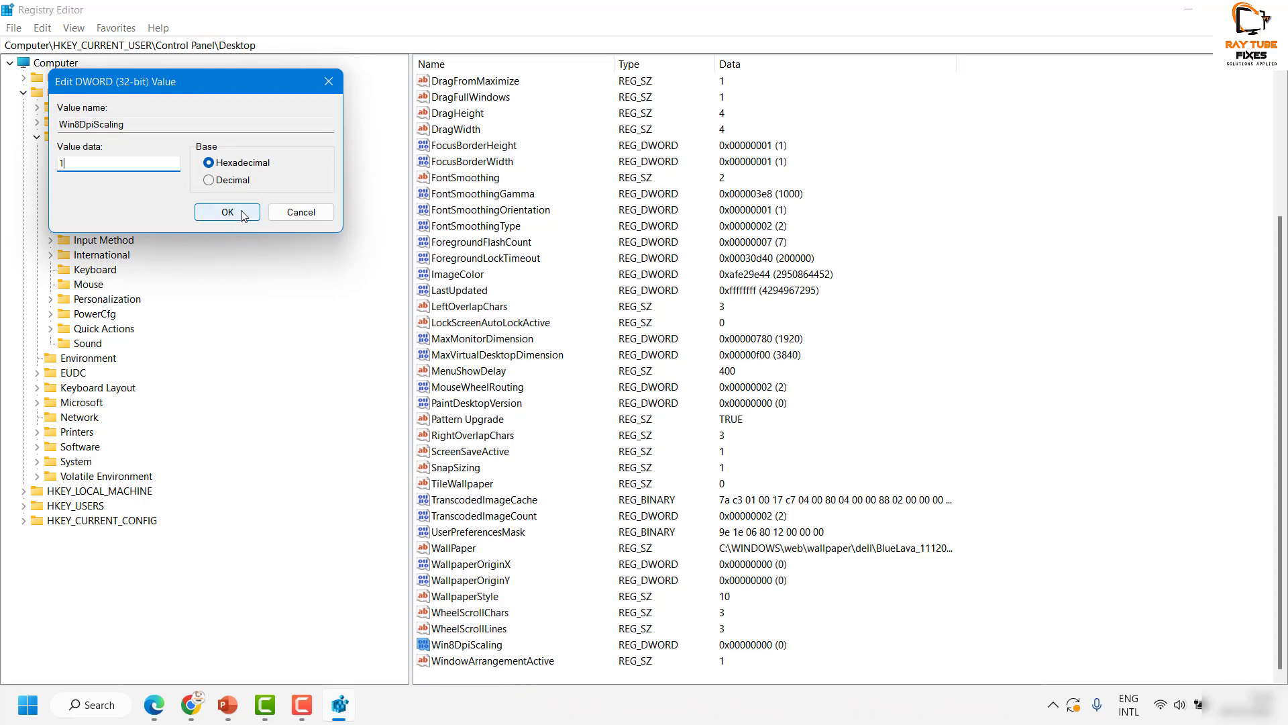
pyautogui.click(232, 212)
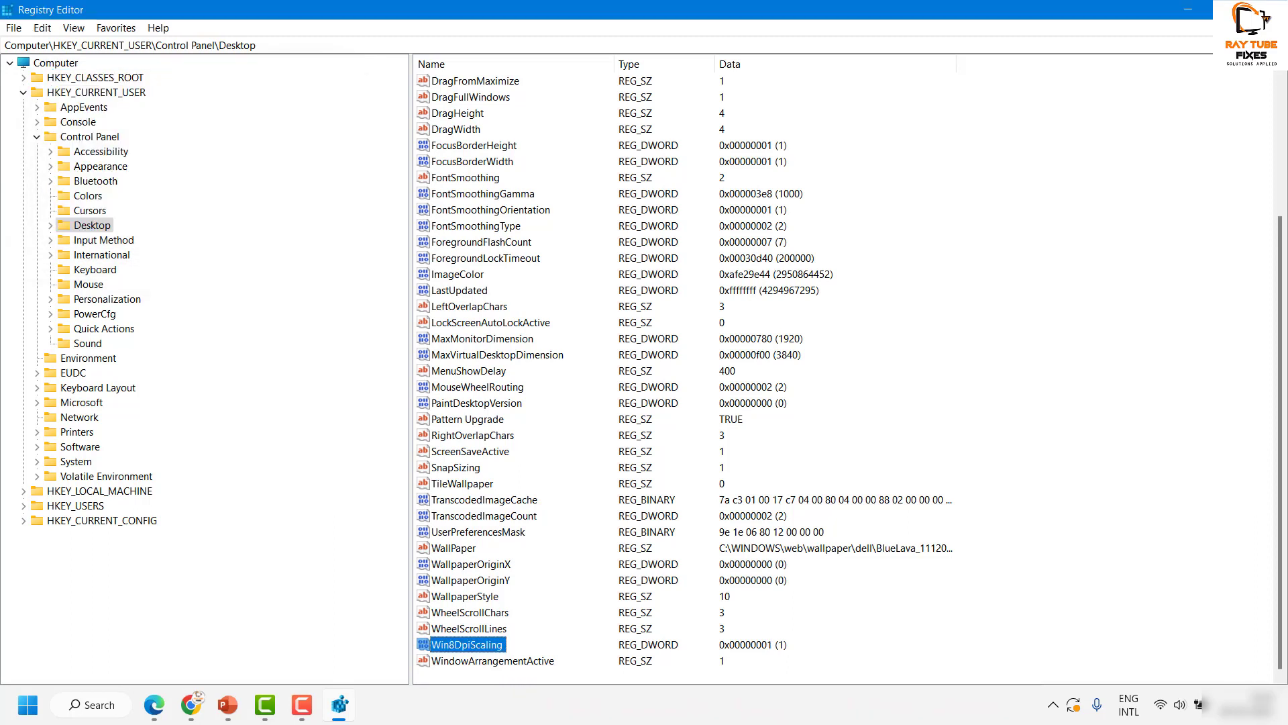
# Add a new DWORD (32-bit) value named LogPixels to the Desktop key.
pyautogui.rightClick(913, 396)
pyautogui.moveTo(990, 406)
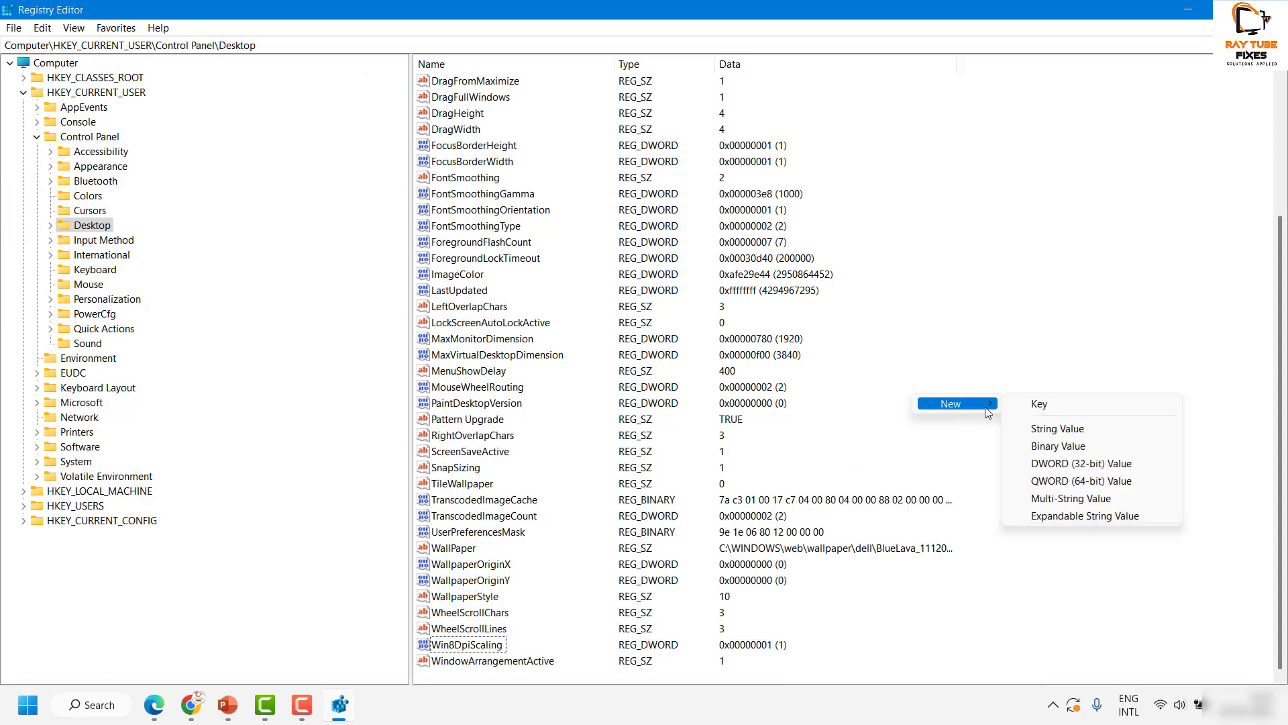
pyautogui.click(1082, 465)
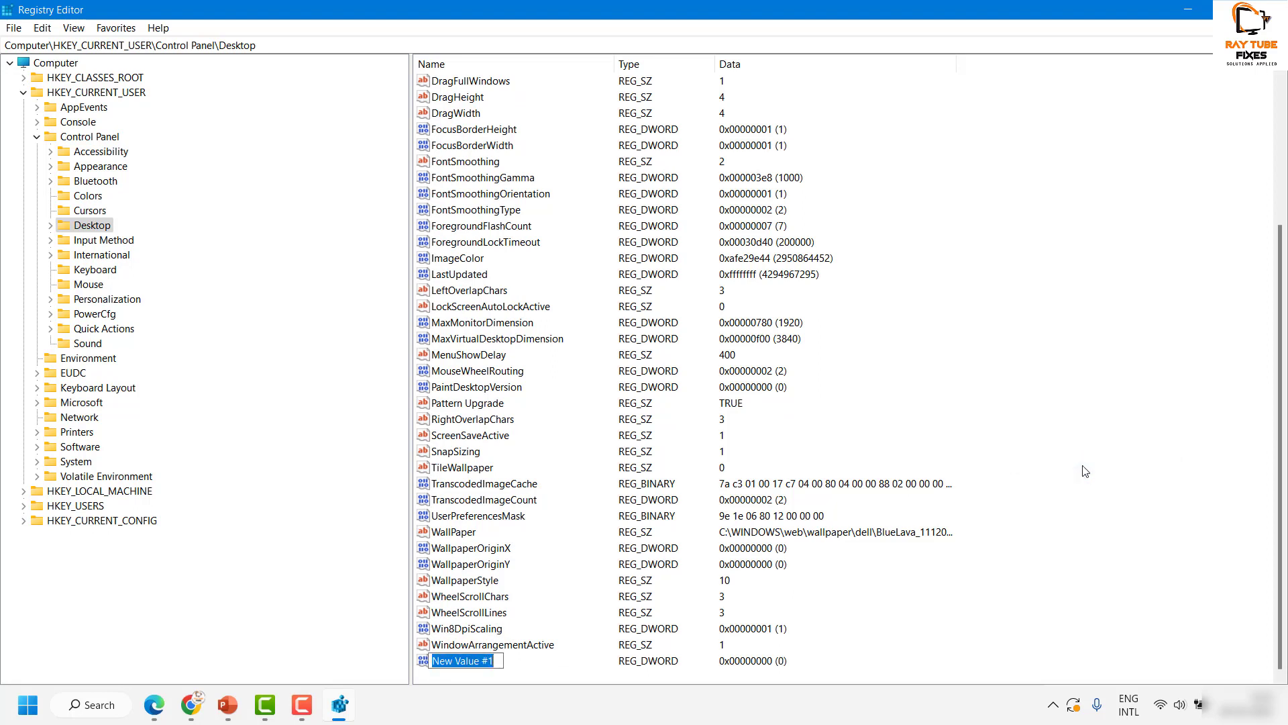
pyautogui.write('Lo')
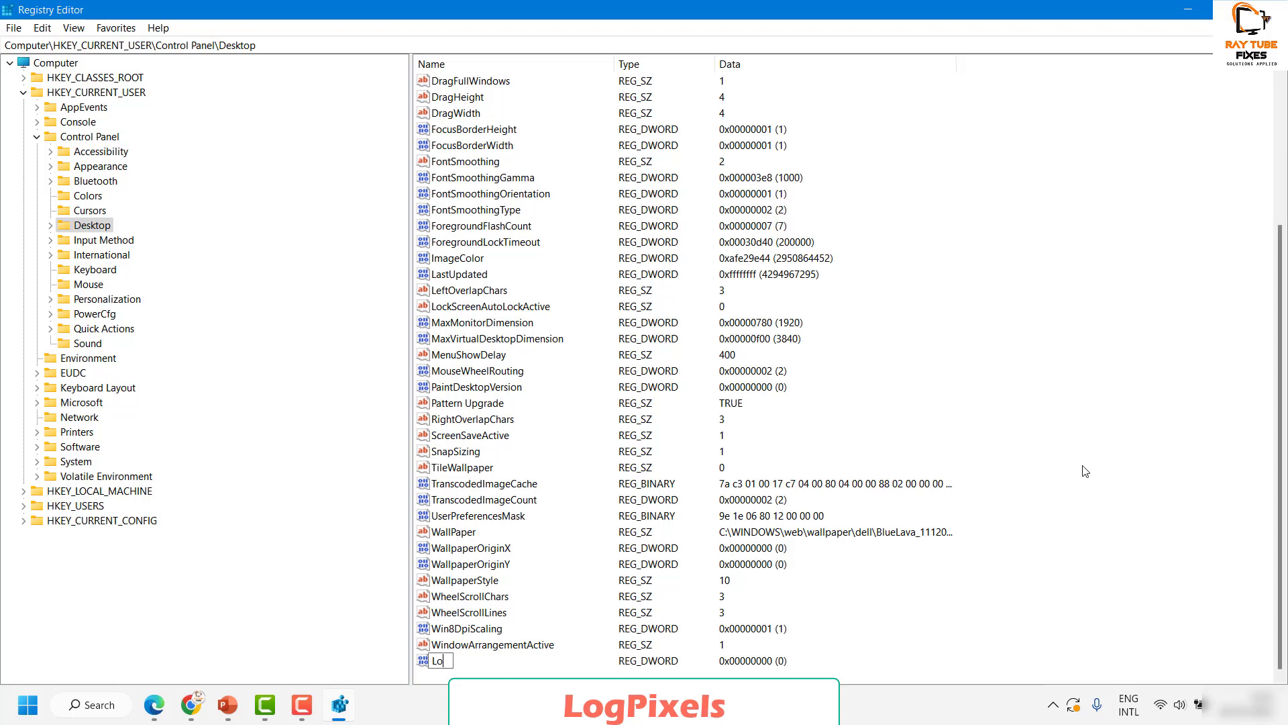
pyautogui.write('gPixels')
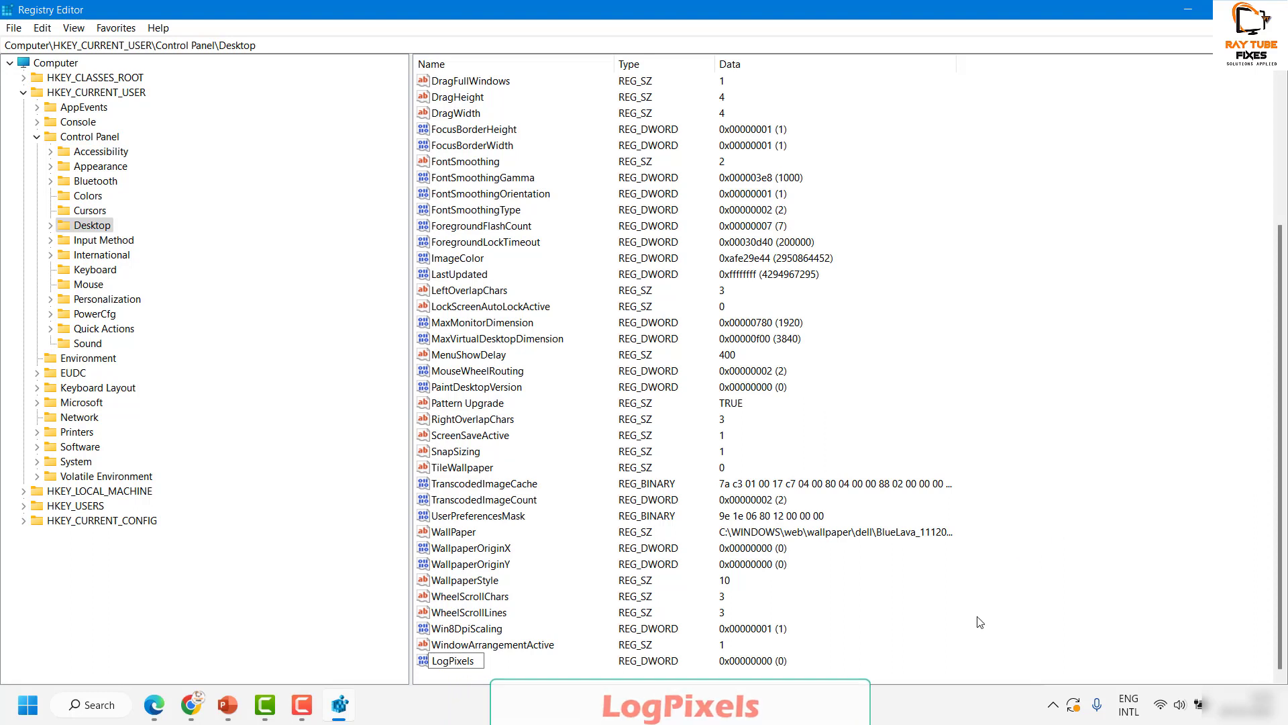
pyautogui.press('Return')
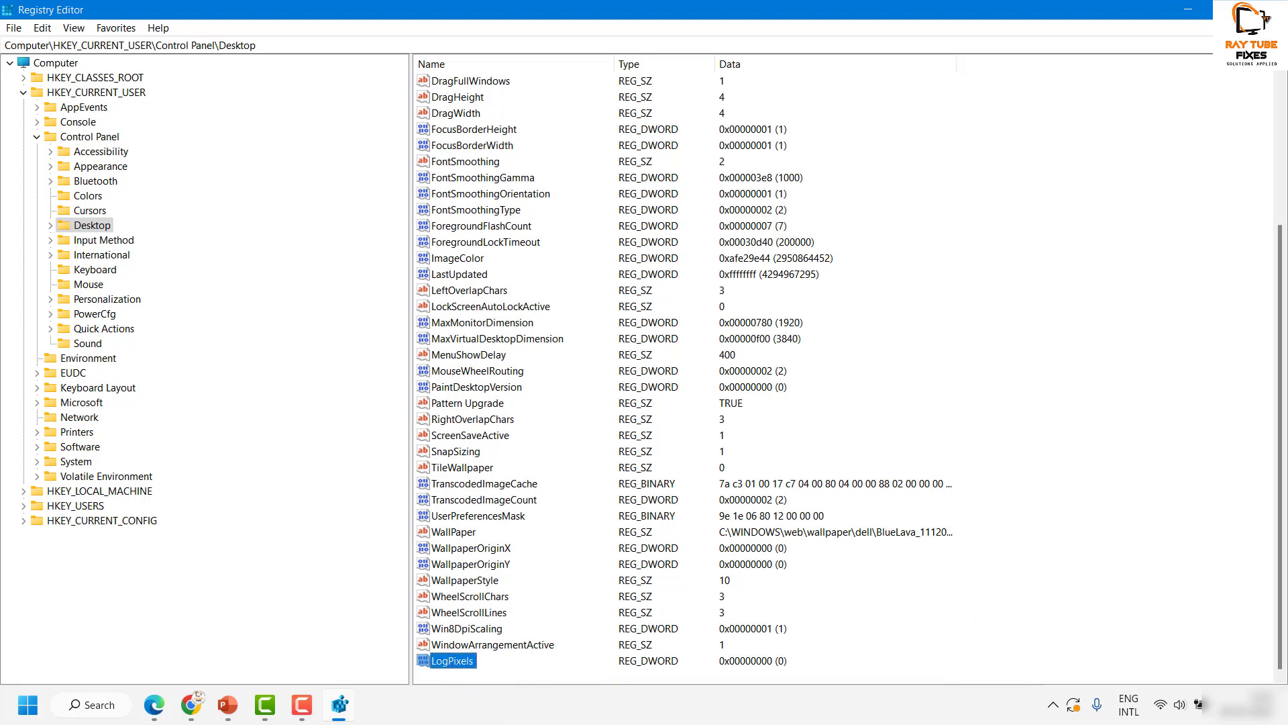
# Set LogPixels to hex 78 (120) and close Registry Editor.
pyautogui.press('Return')
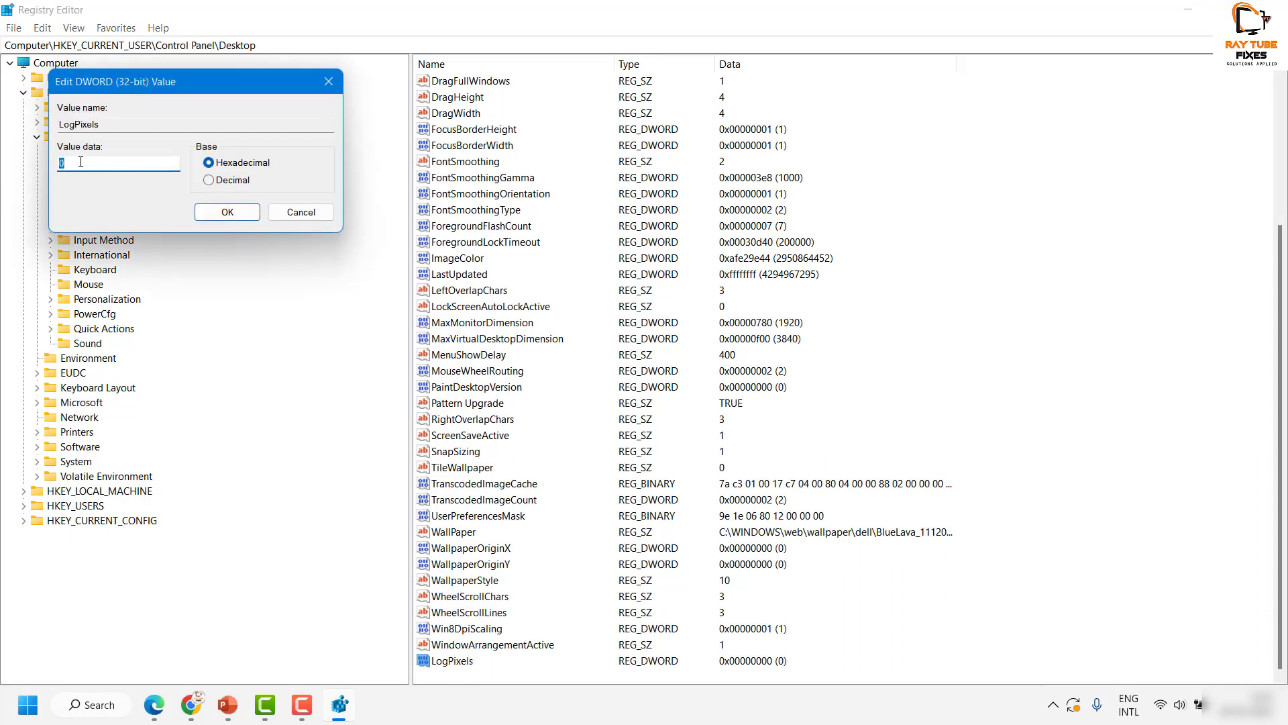
pyautogui.write('78')
pyautogui.click(228, 212)
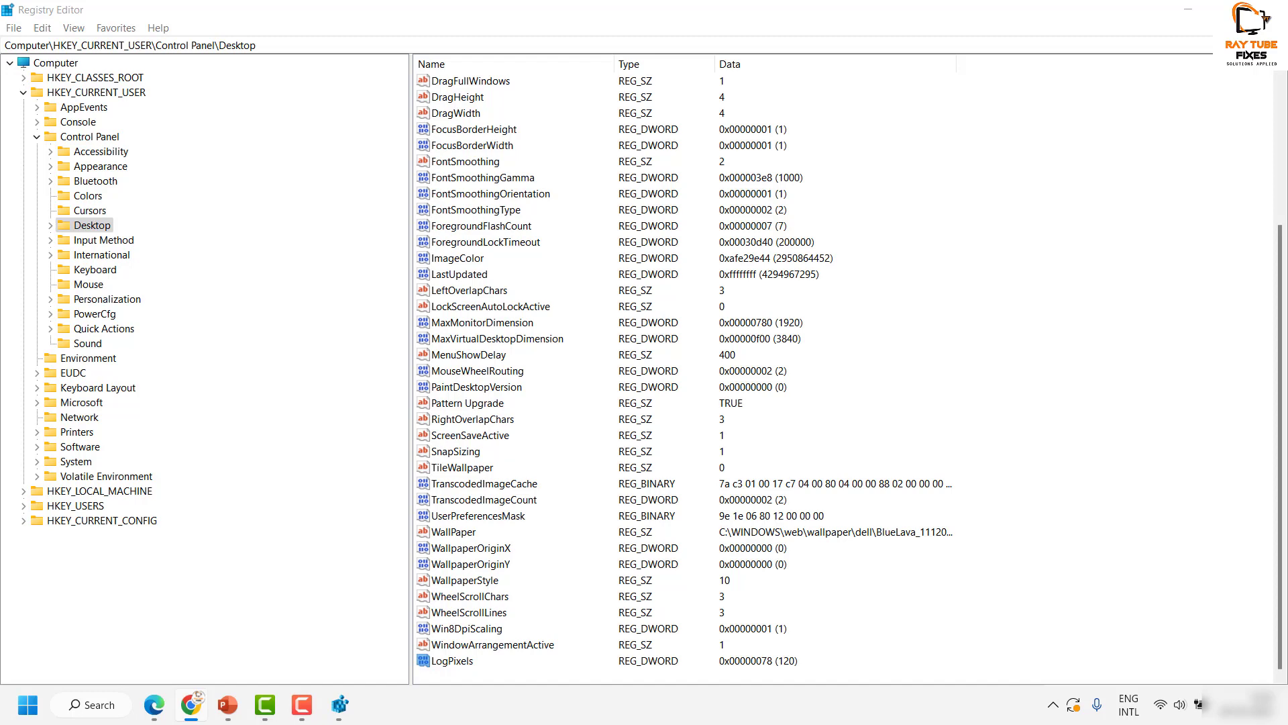
pyautogui.hotkey('alt', 'F4')
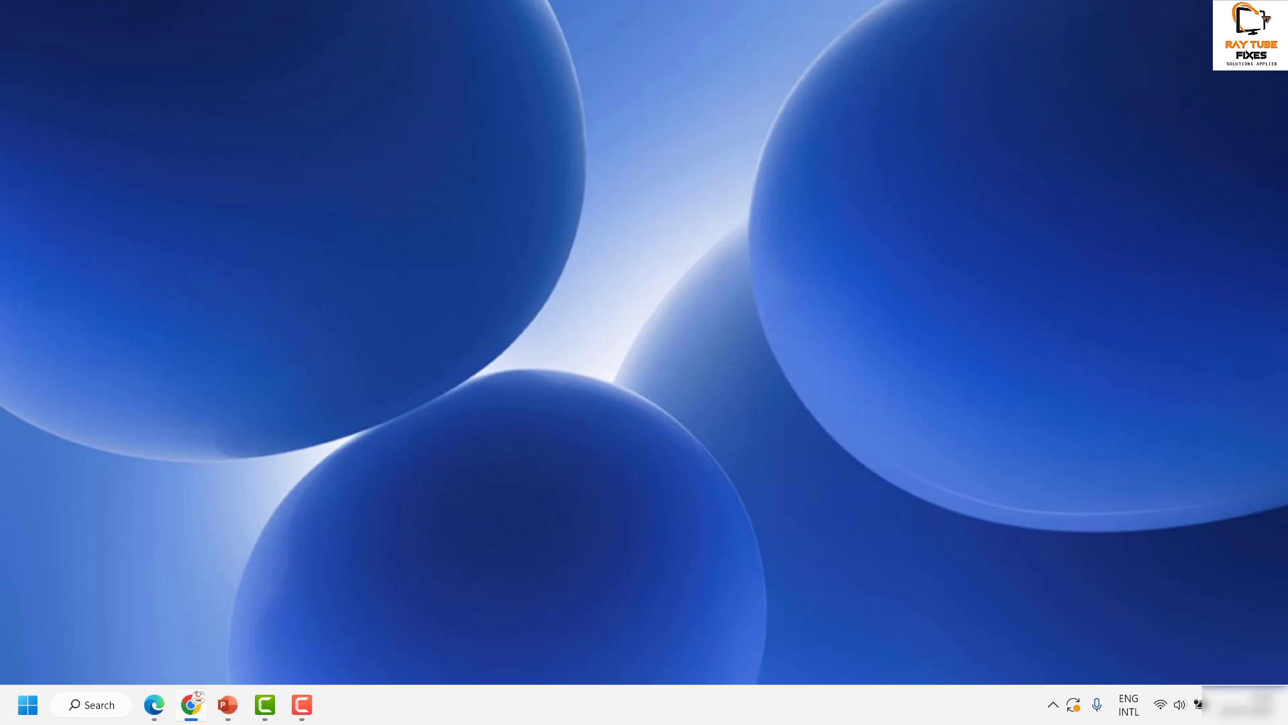
# Launch Run from Windows search and run sysdm.cpl to open System Properties.
pyautogui.click(75, 704)
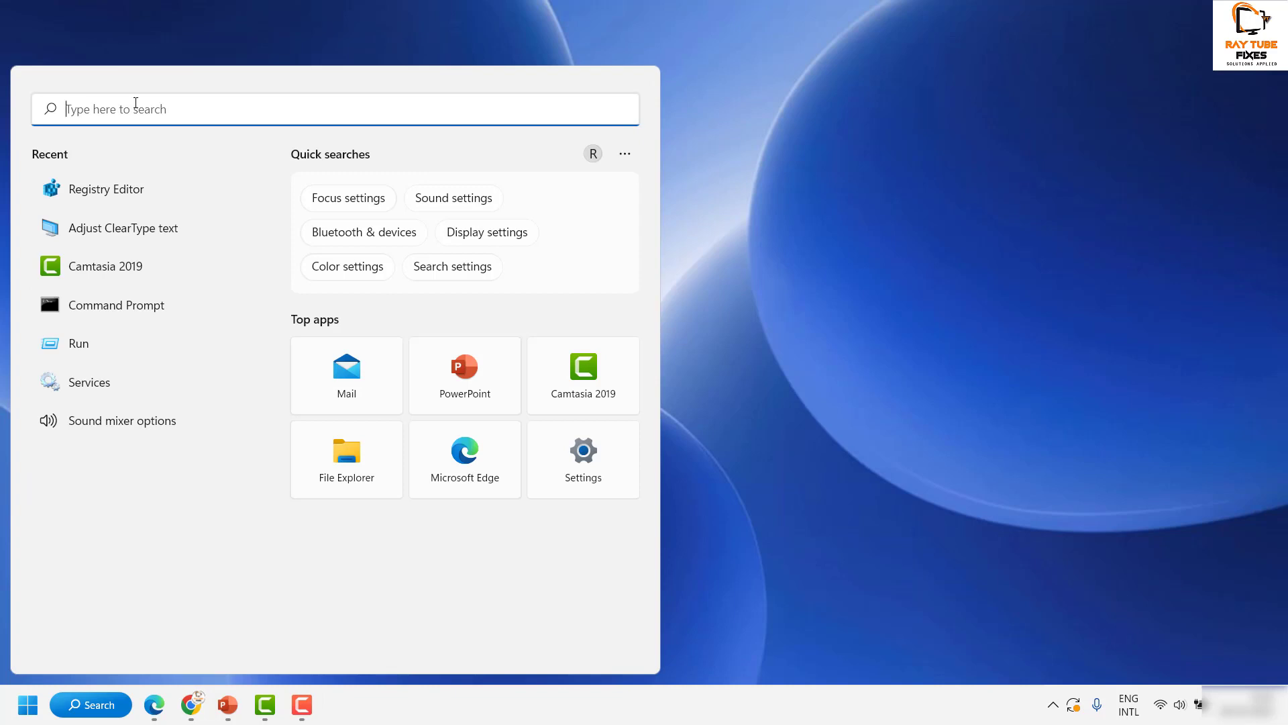
pyautogui.write('run')
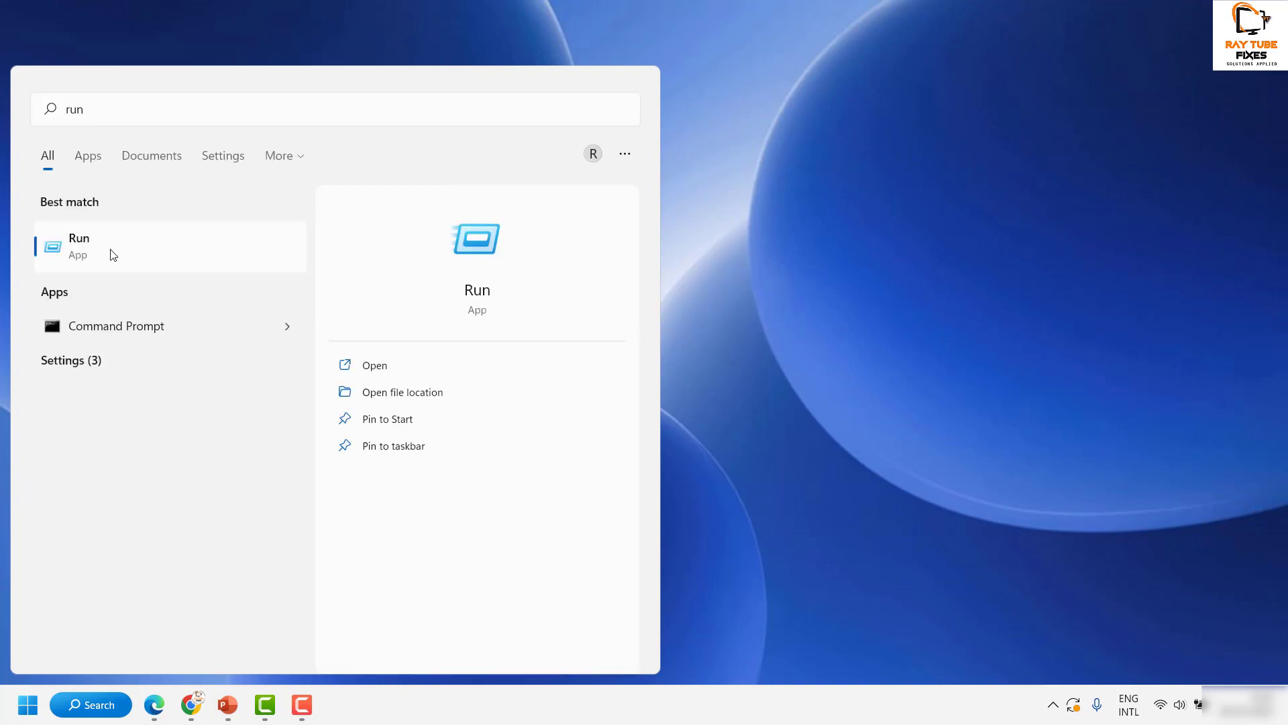
pyautogui.click(113, 255)
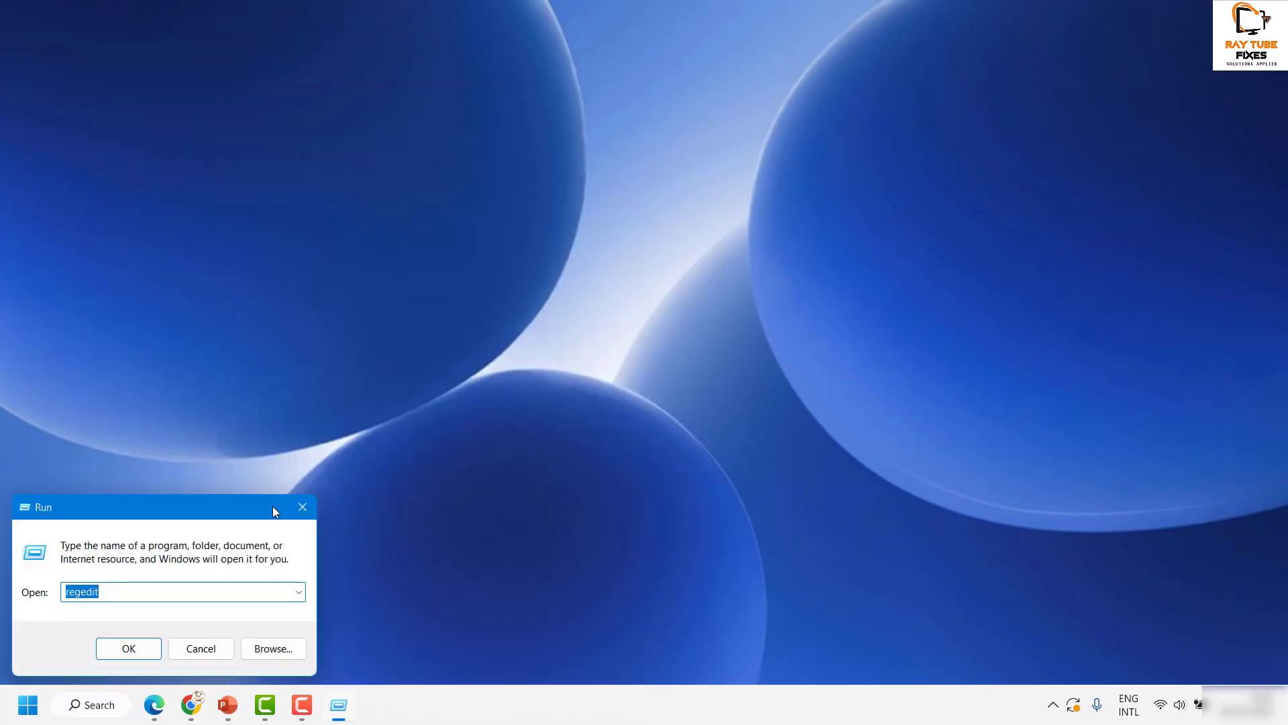
pyautogui.write('sysdm.cpl')
pyautogui.click(134, 651)
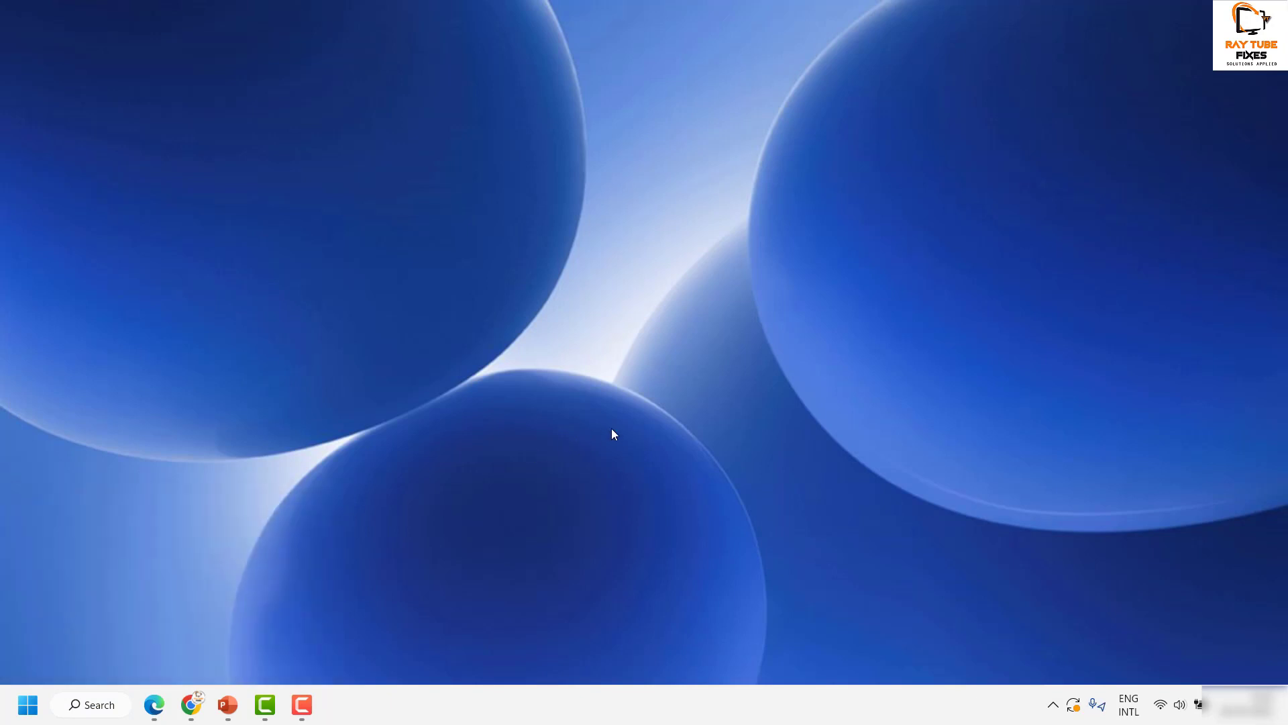
# Center the System Properties window, then open Performance Settings from the Advanced tab.
pyautogui.click(257, 63)
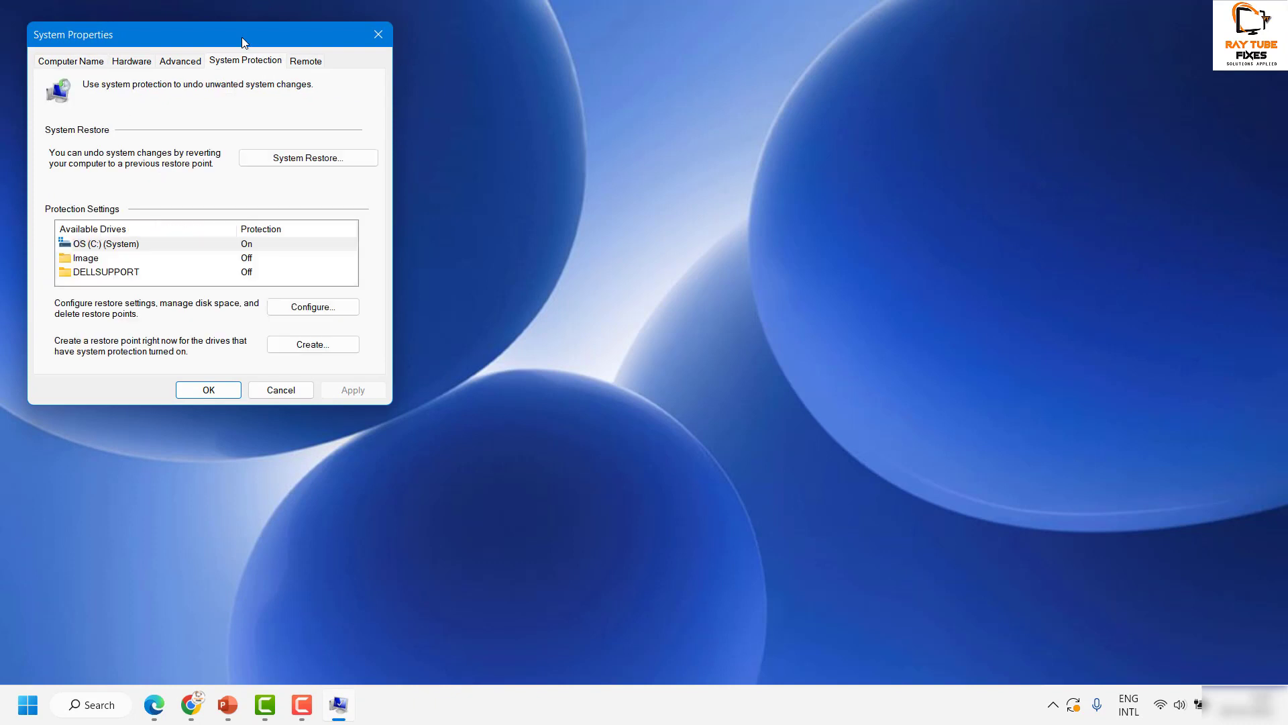
pyautogui.moveTo(242, 38); pyautogui.dragTo(808, 111)
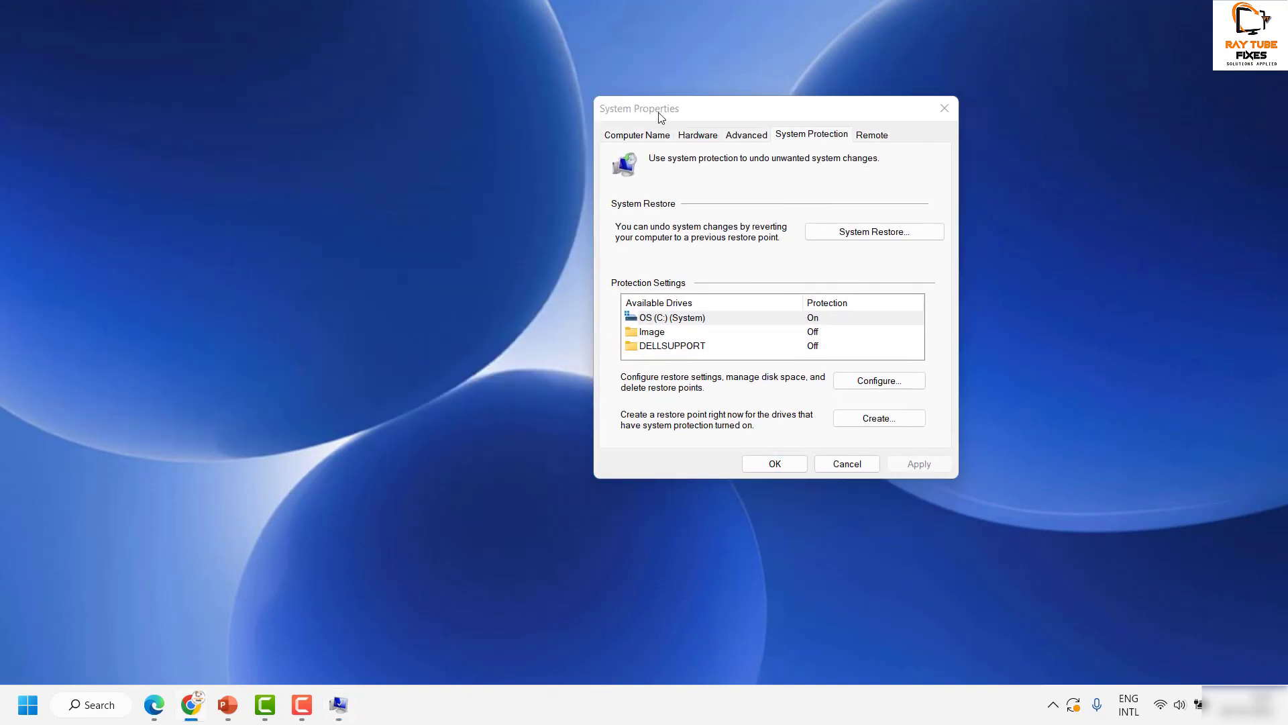
pyautogui.click(756, 135)
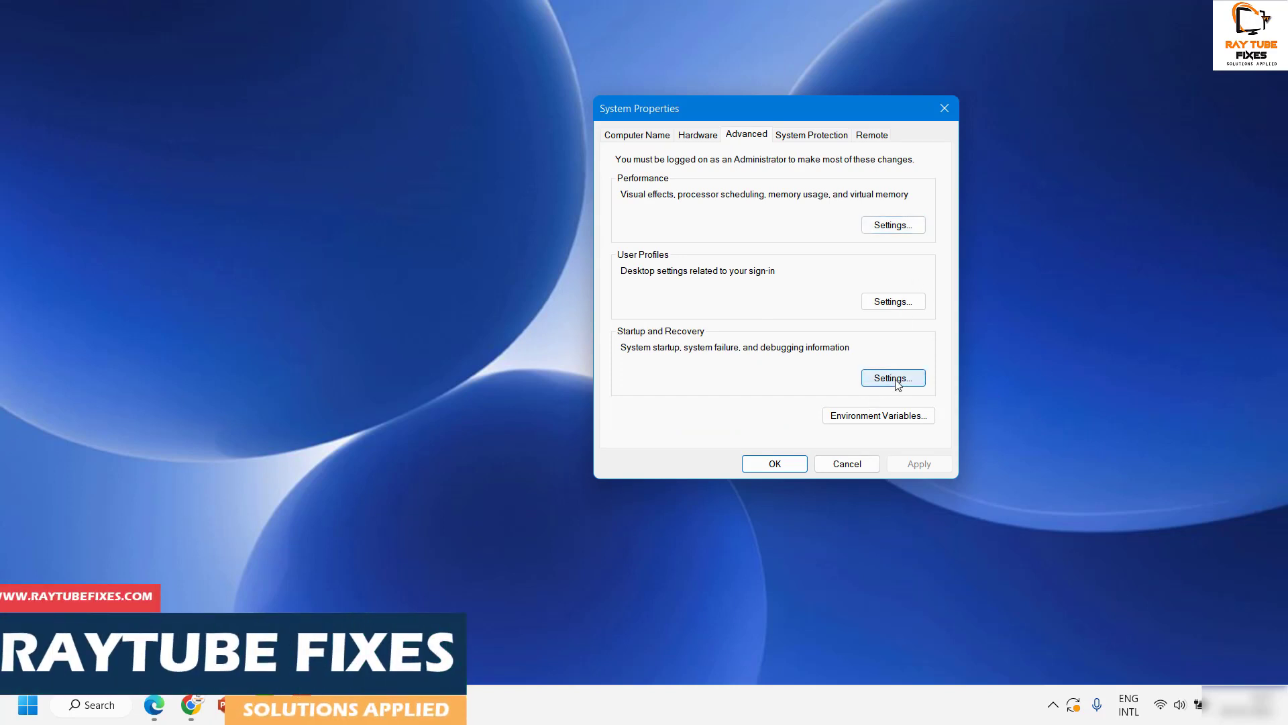
pyautogui.click(889, 227)
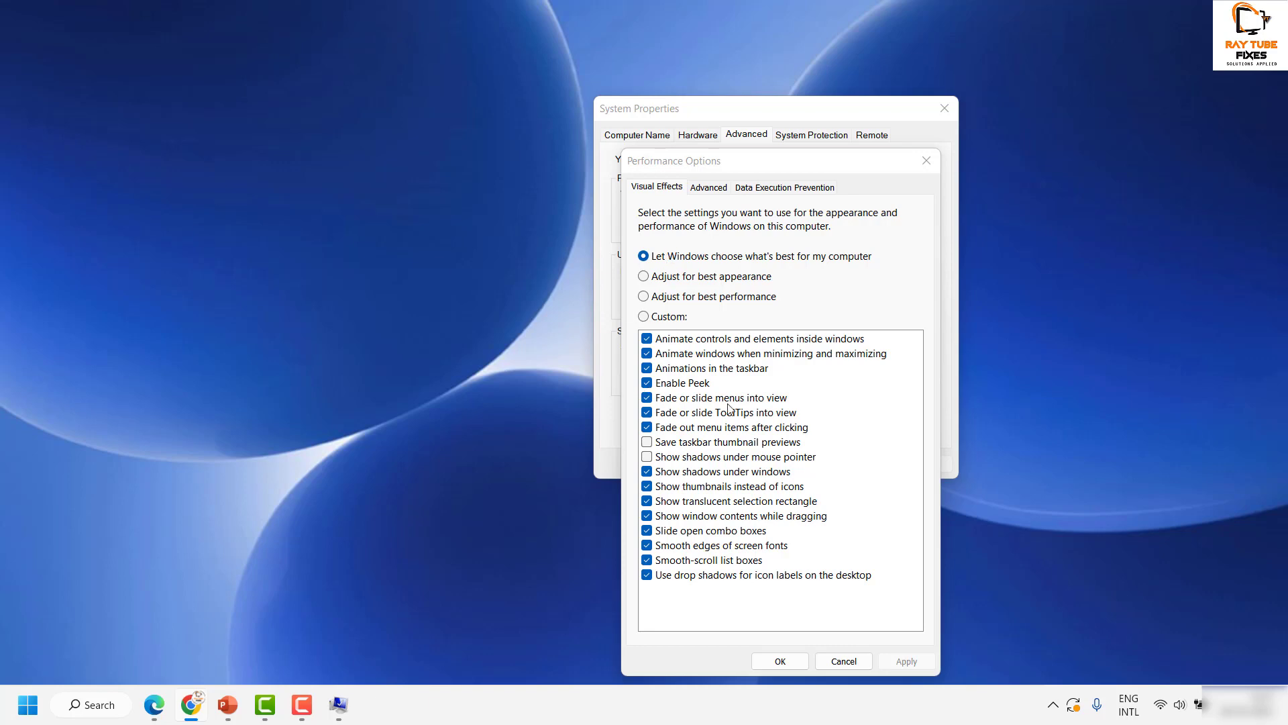
# Choose 'Adjust for best performance' and confirm, closing Performance Options and System Properties.
pyautogui.click(682, 300)
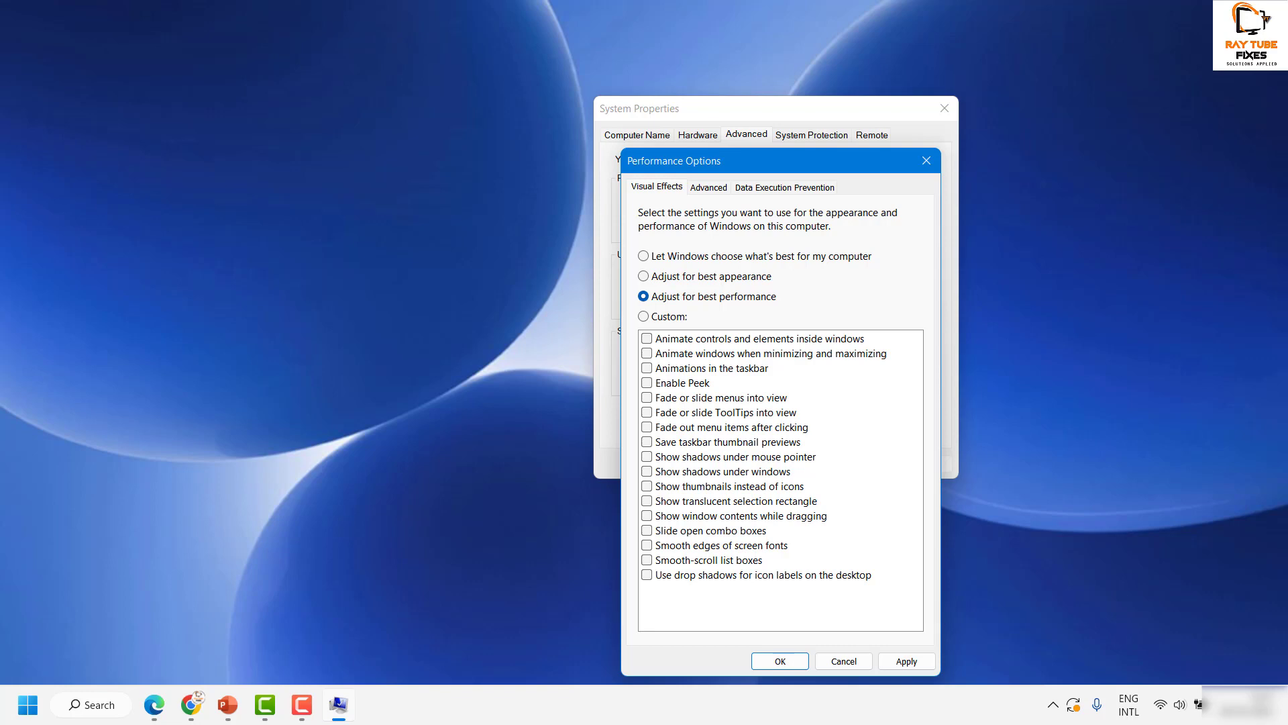
pyautogui.press('Return')
pyautogui.press('Return')
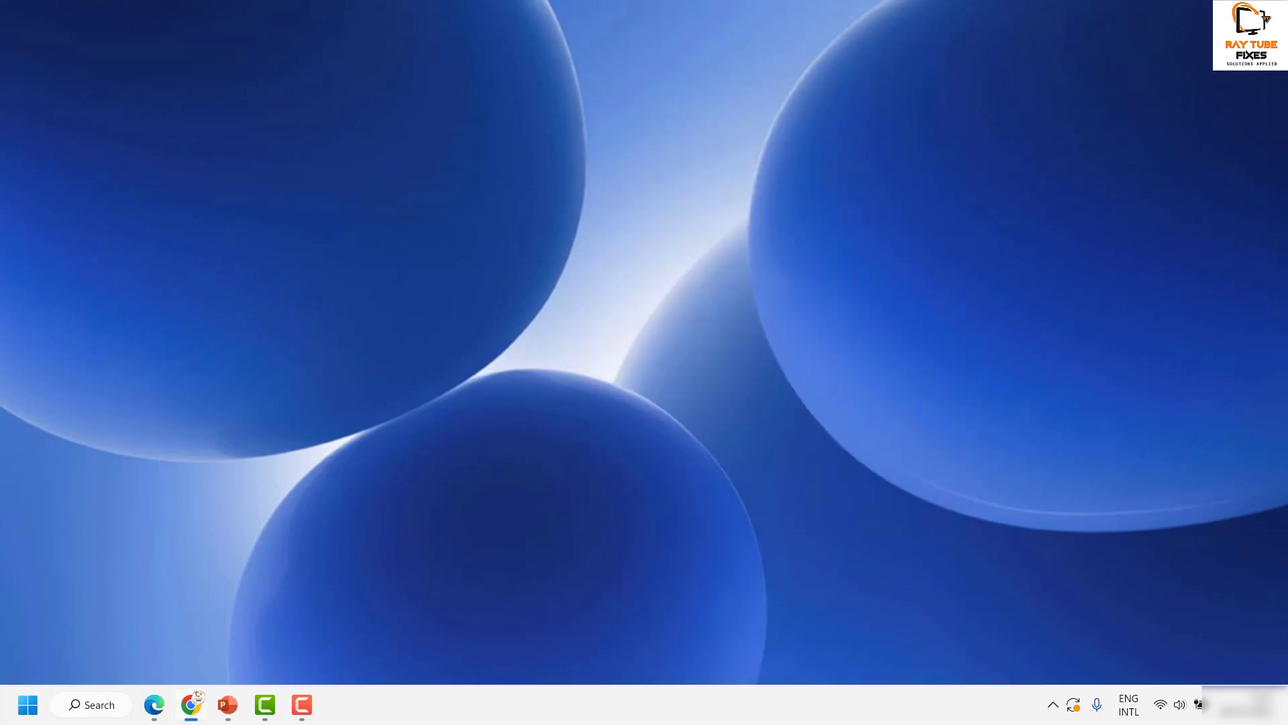